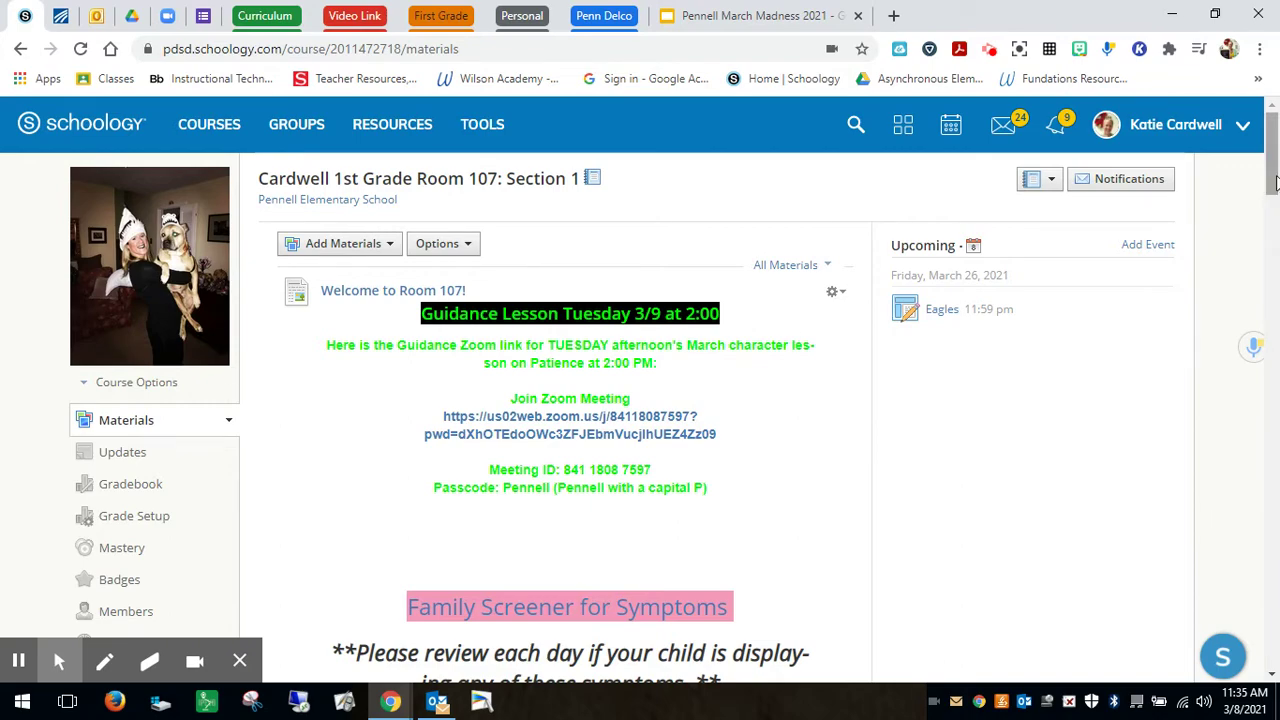
# Open the Word Work Lessons folder in the course materials and start a new assignment named Flyers.
pyautogui.moveTo(1274, 180); pyautogui.dragTo(1274, 665)
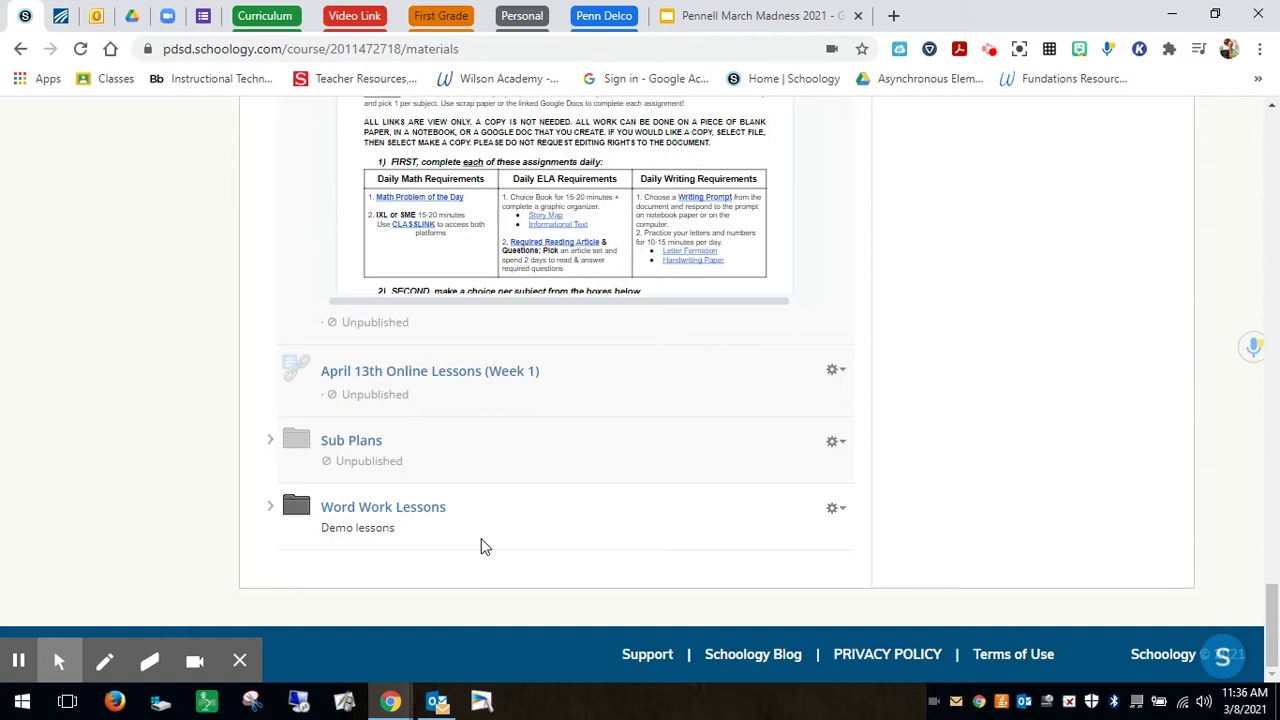
pyautogui.click(421, 516)
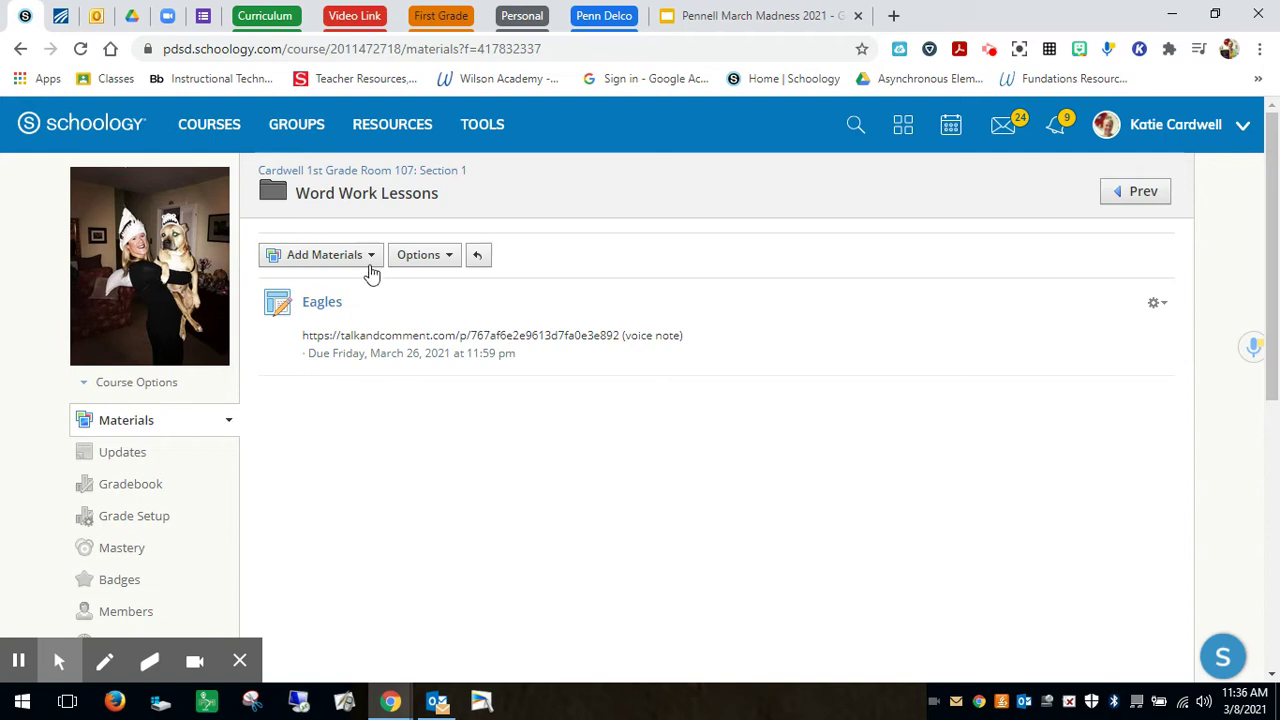
pyautogui.click(371, 261)
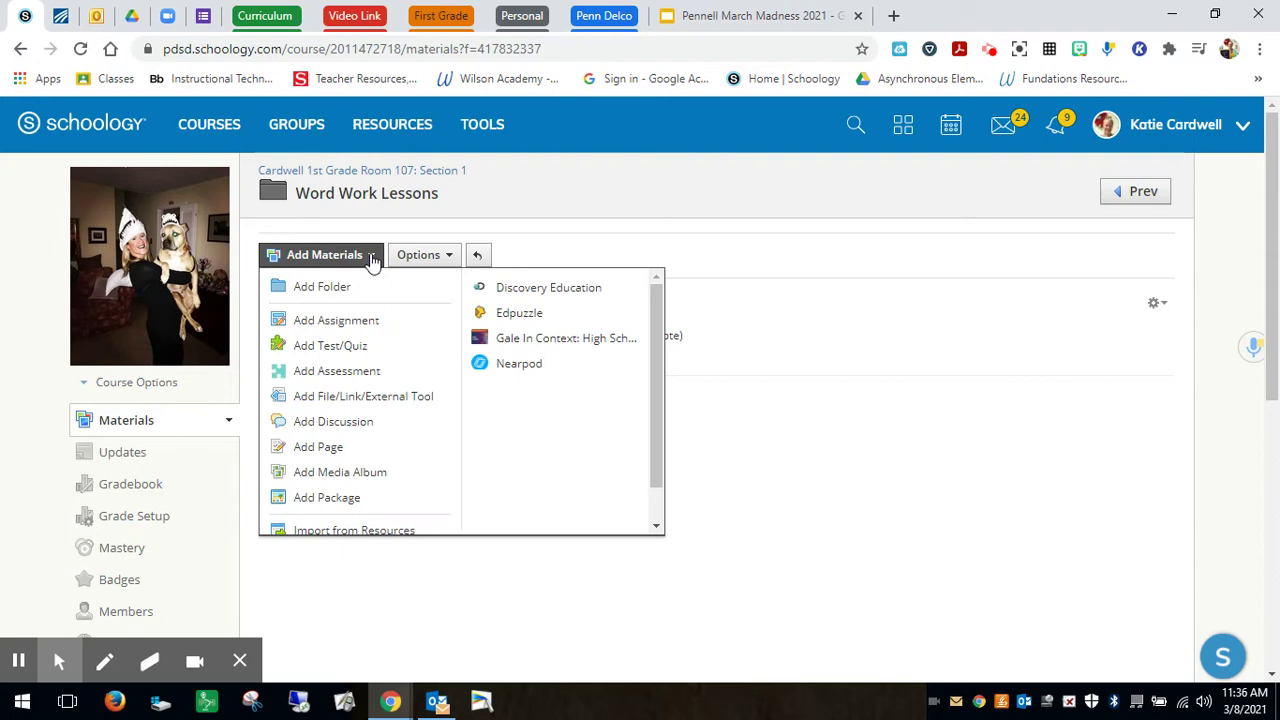
pyautogui.click(370, 322)
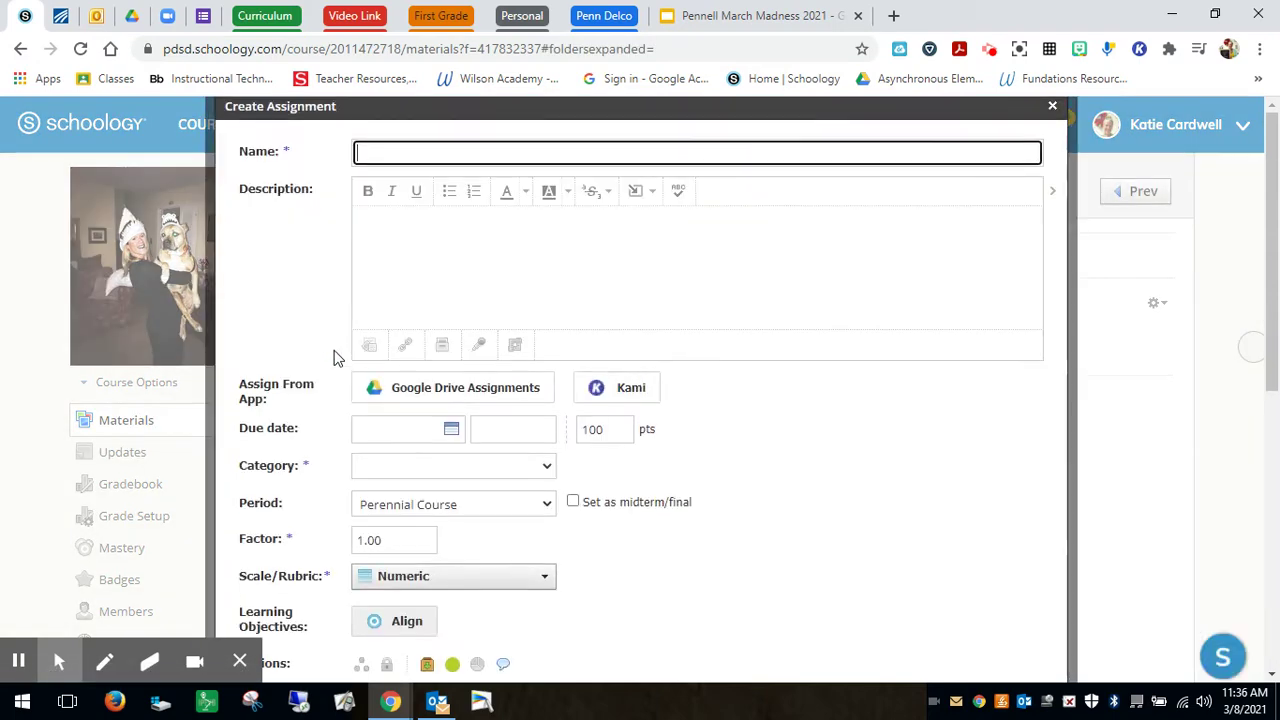
pyautogui.write('Flyers')
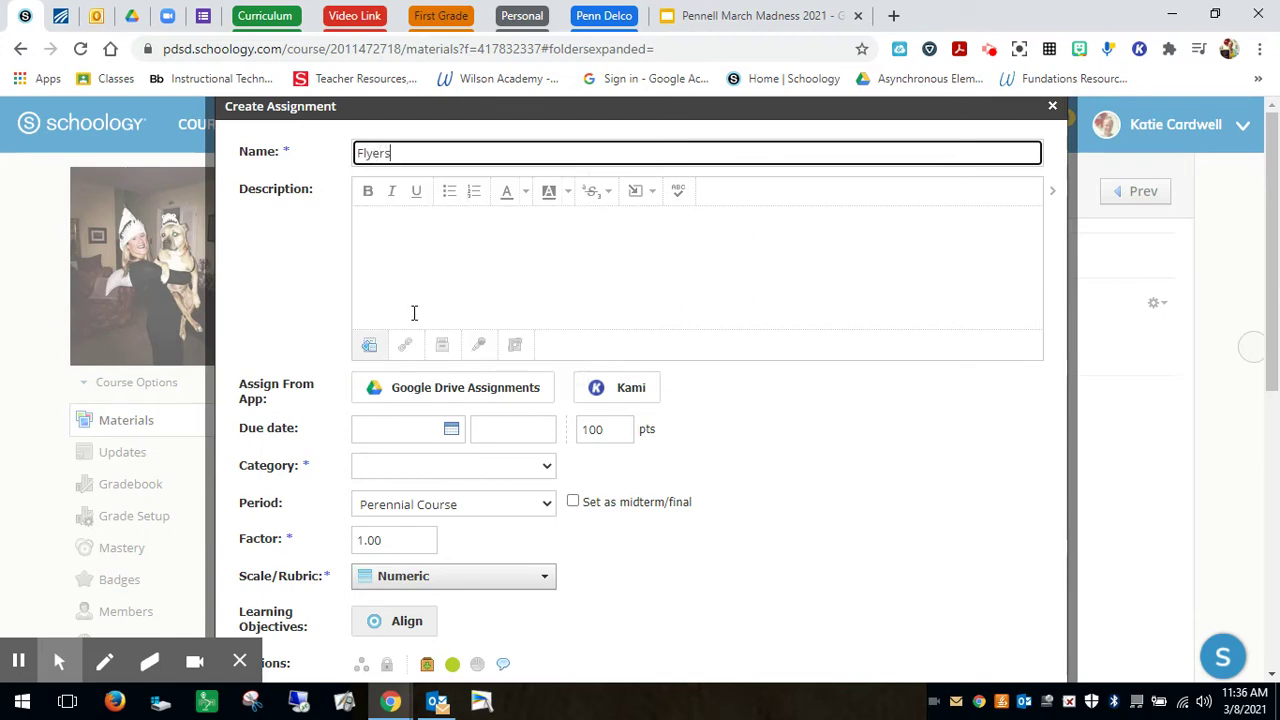
# Record a short voice note with the Talk and Comment extension and paste its link into the assignment description.
pyautogui.click(449, 252)
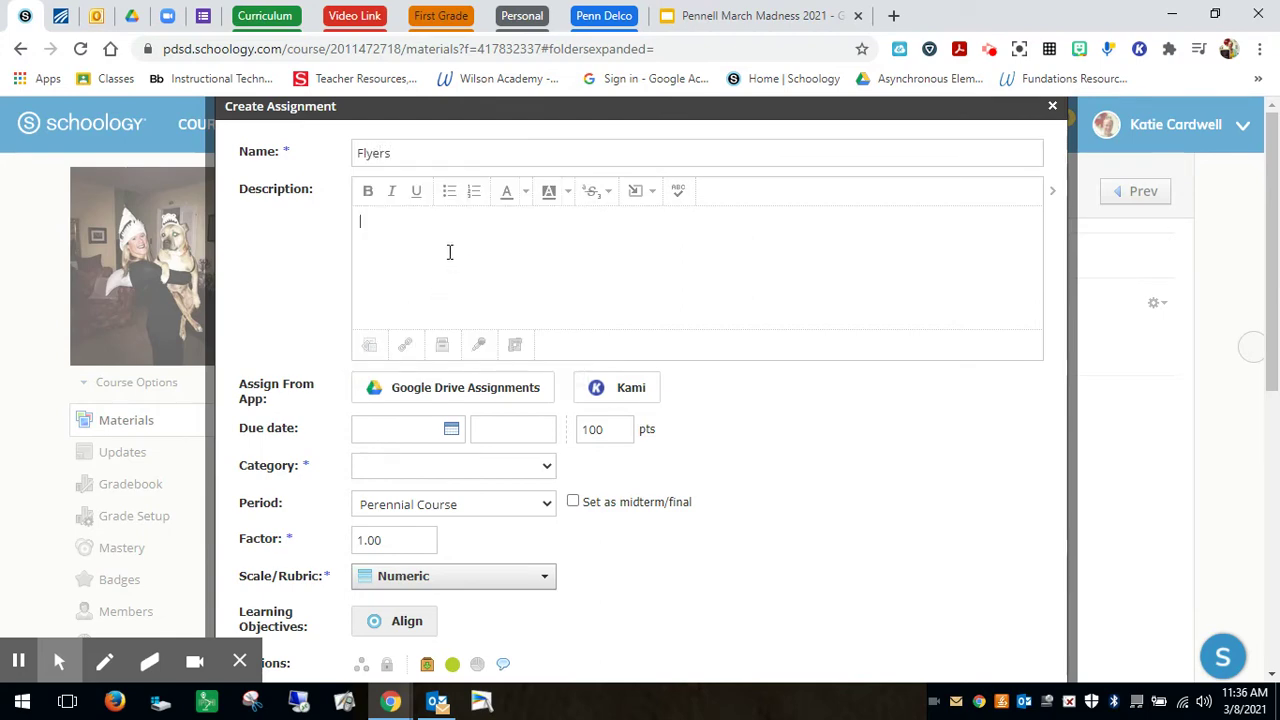
pyautogui.click(1108, 55)
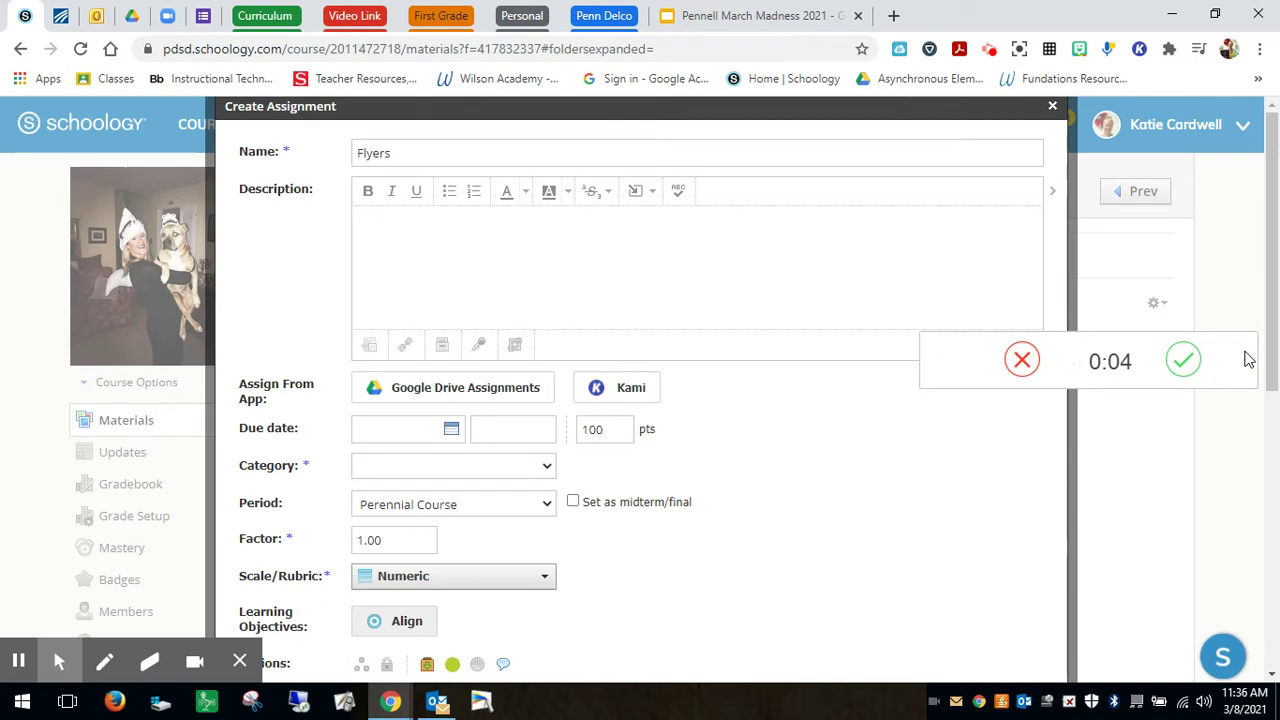
pyautogui.click(1183, 362)
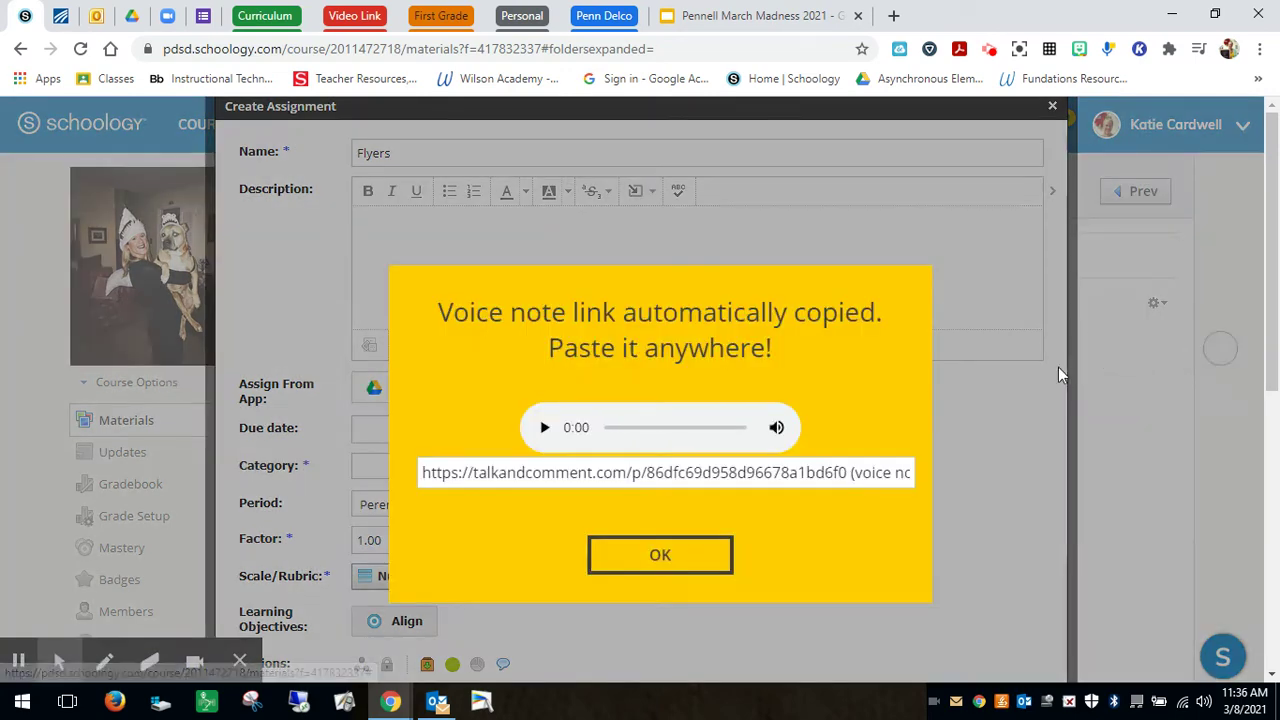
pyautogui.click(790, 470)
pyautogui.rightClick(790, 472)
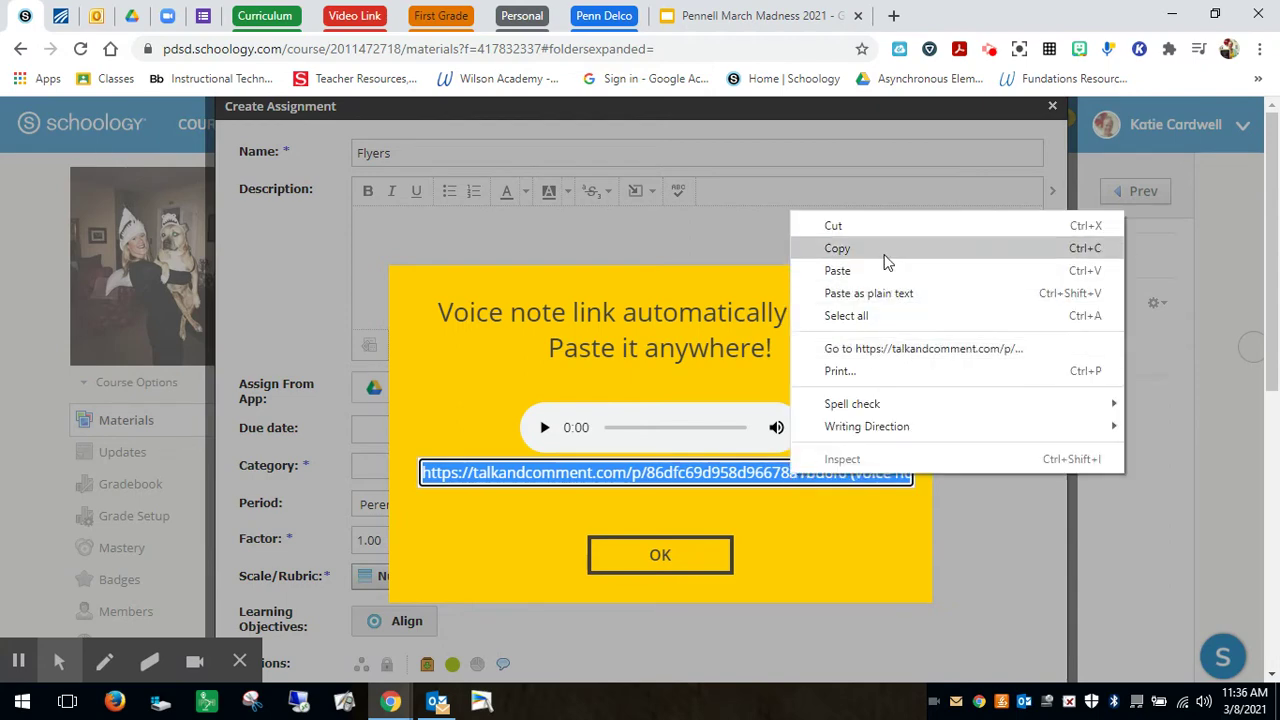
pyautogui.click(810, 250)
pyautogui.click(694, 557)
pyautogui.rightClick(412, 227)
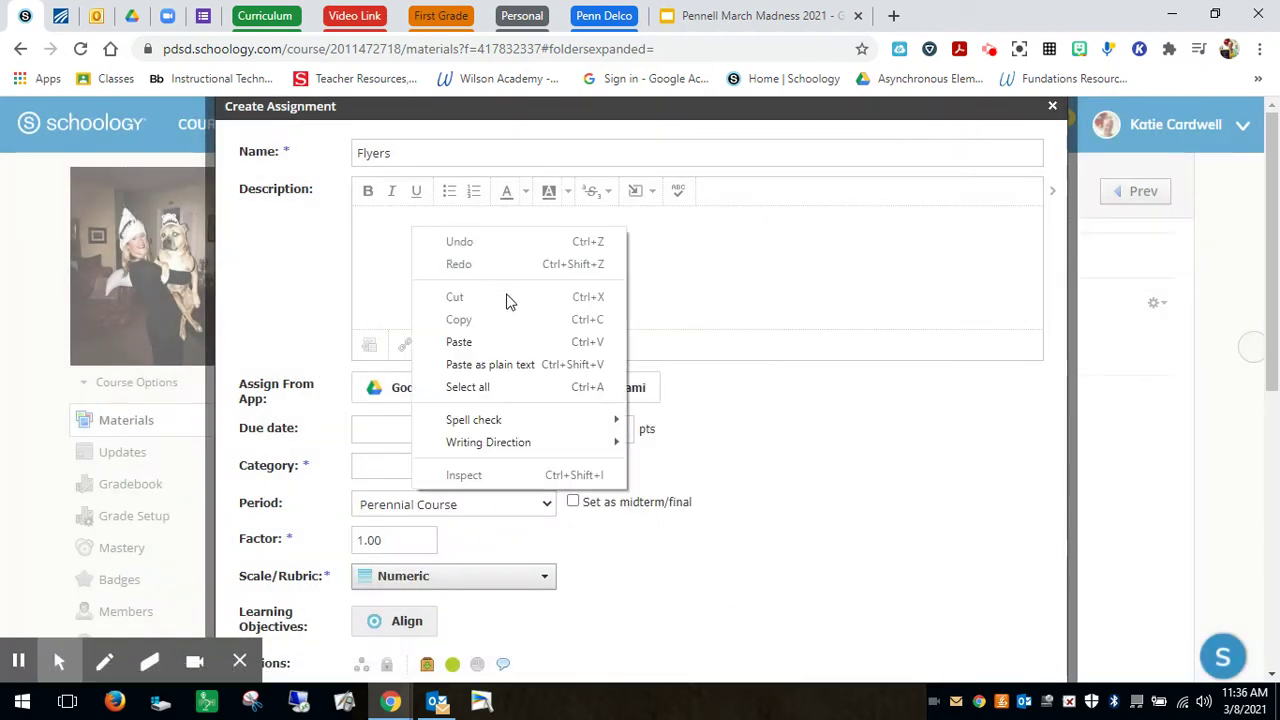
pyautogui.click(506, 340)
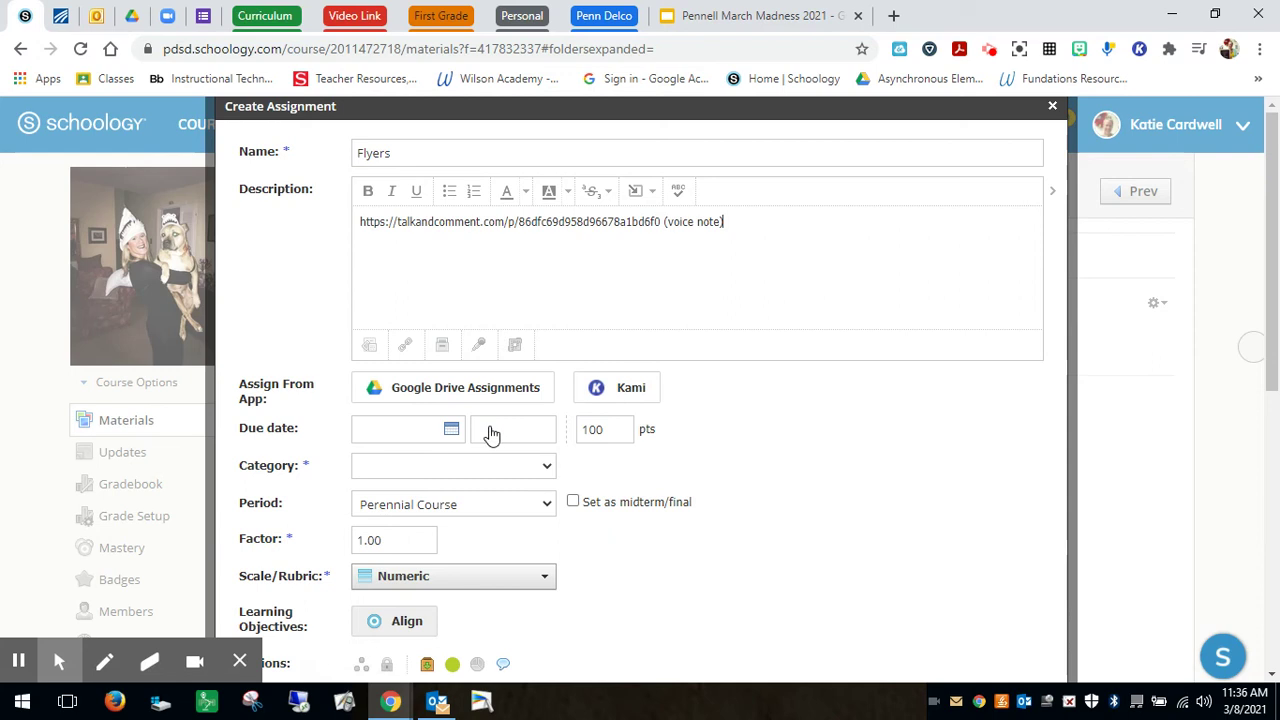
# Set the assignment's due date to 3/26/21, its value to 10 points and its category to (Ungraded).
pyautogui.click(447, 430)
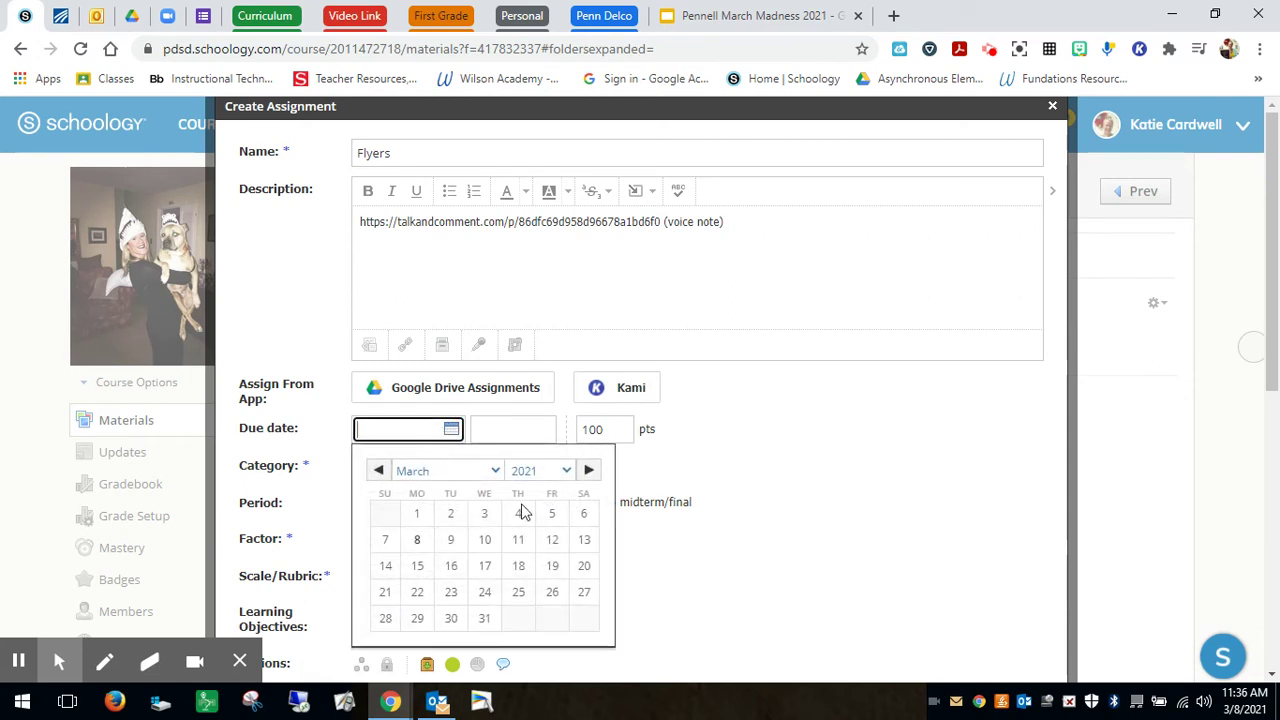
pyautogui.click(551, 591)
pyautogui.click(603, 430)
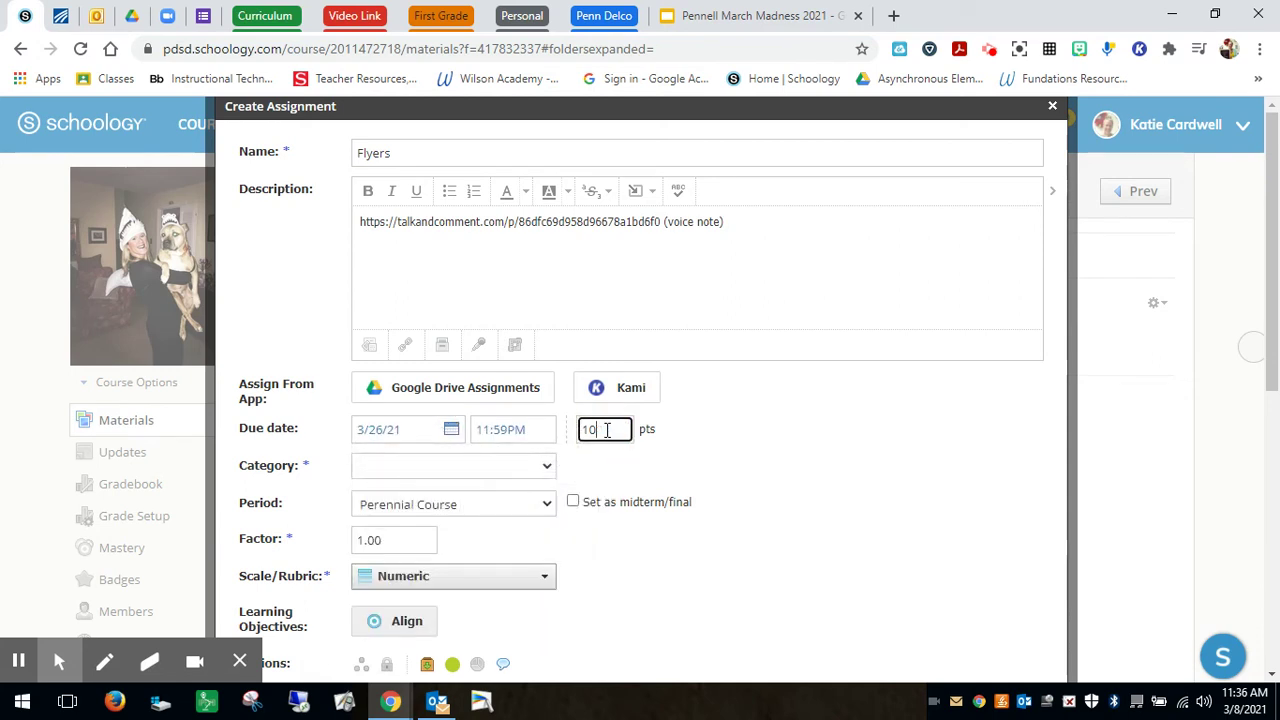
pyautogui.click(536, 465)
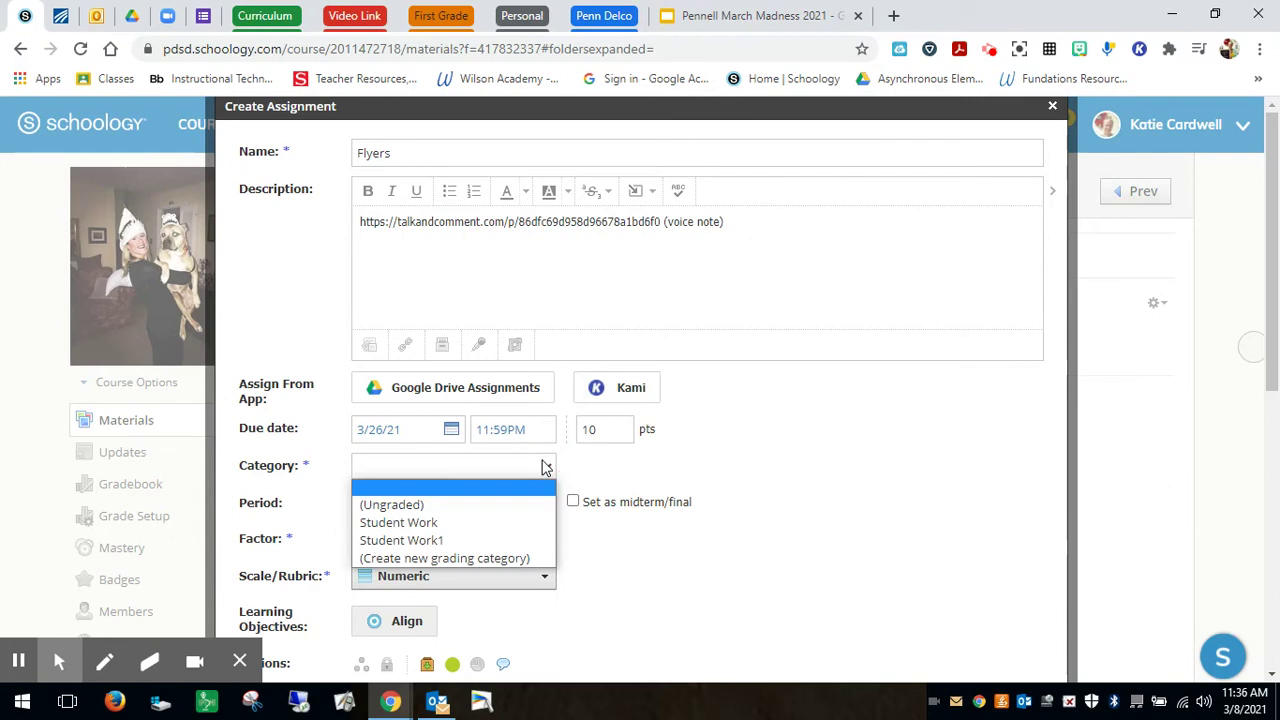
pyautogui.click(476, 507)
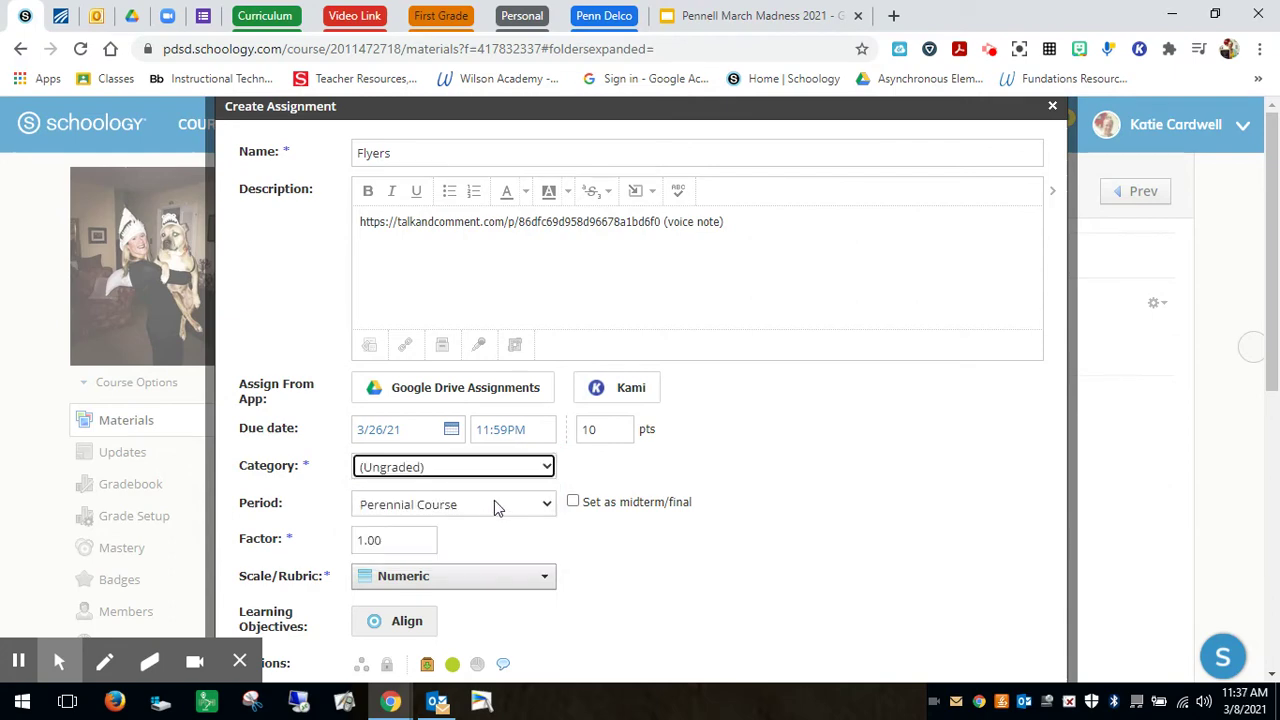
pyautogui.scroll(-1, 735, 497)
pyautogui.scroll(-1, 735, 497)
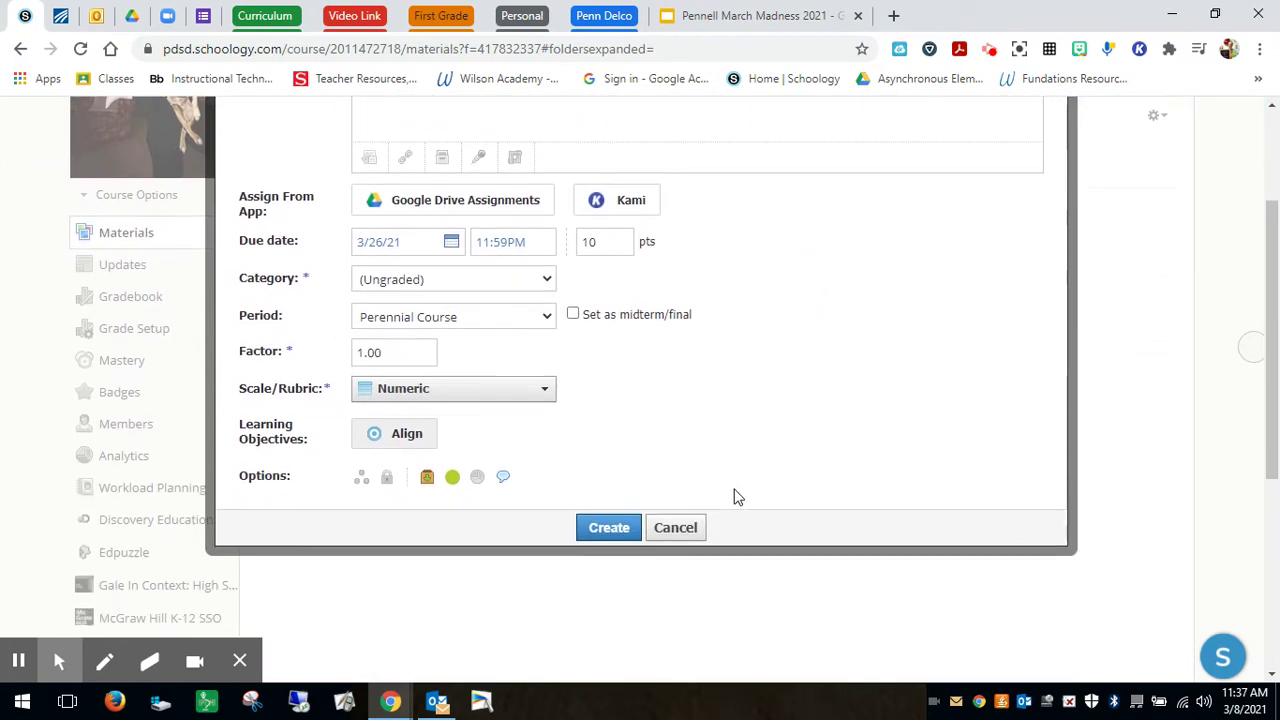
pyautogui.click(546, 280)
pyautogui.click(512, 335)
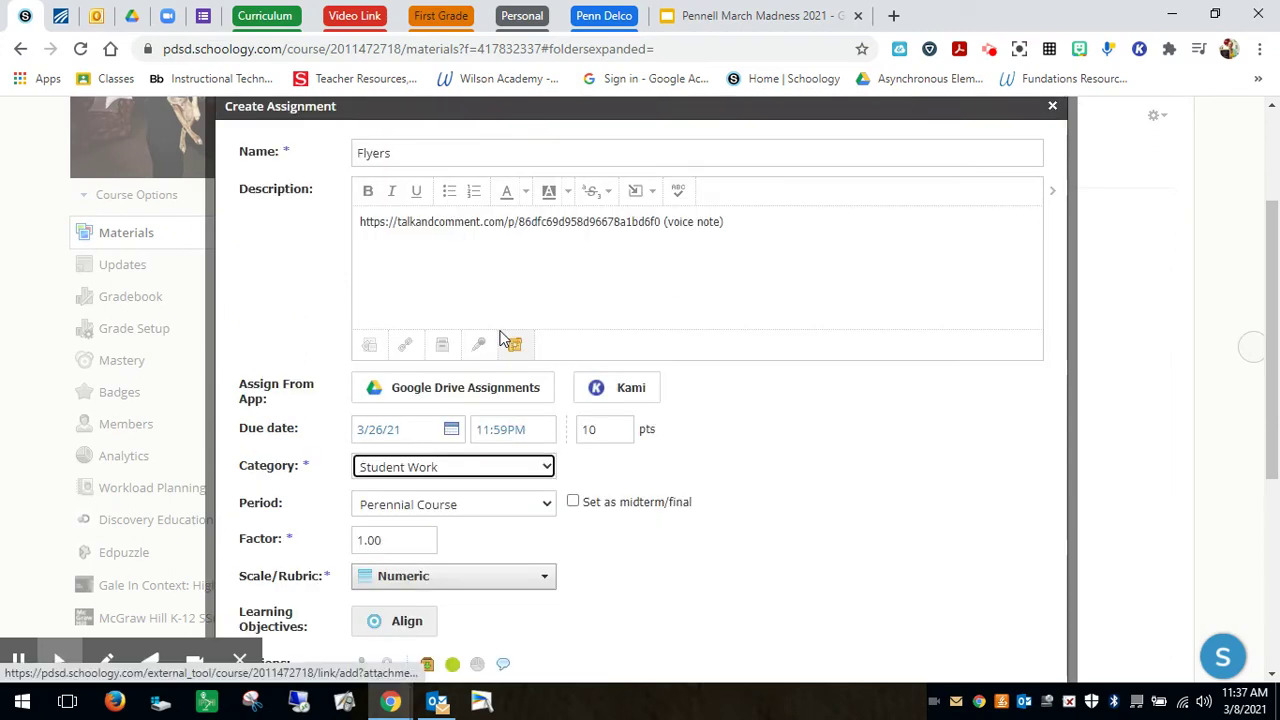
pyautogui.click(537, 473)
pyautogui.click(530, 500)
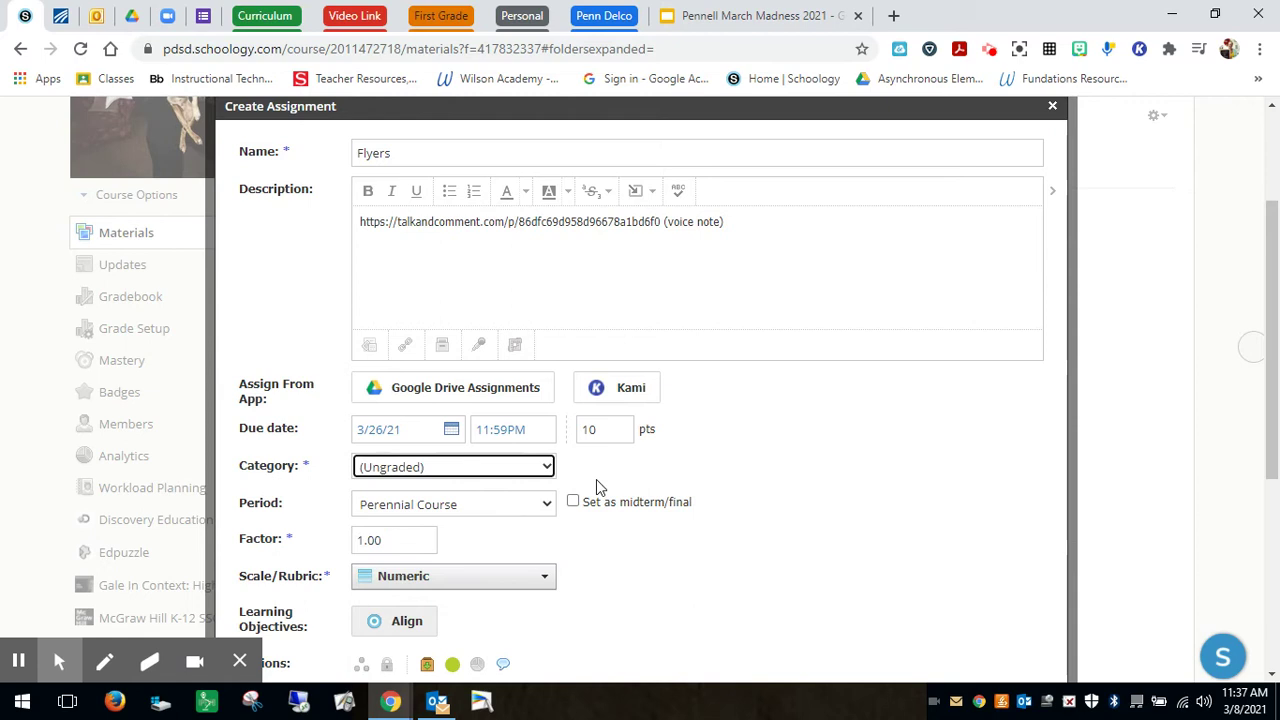
# Attach flyers Word work.pdf from the Kami Schoology Assignments folder through Kami, and create the assignment.
pyautogui.scroll(-2, 747, 485)
pyautogui.scroll(-1, 747, 484)
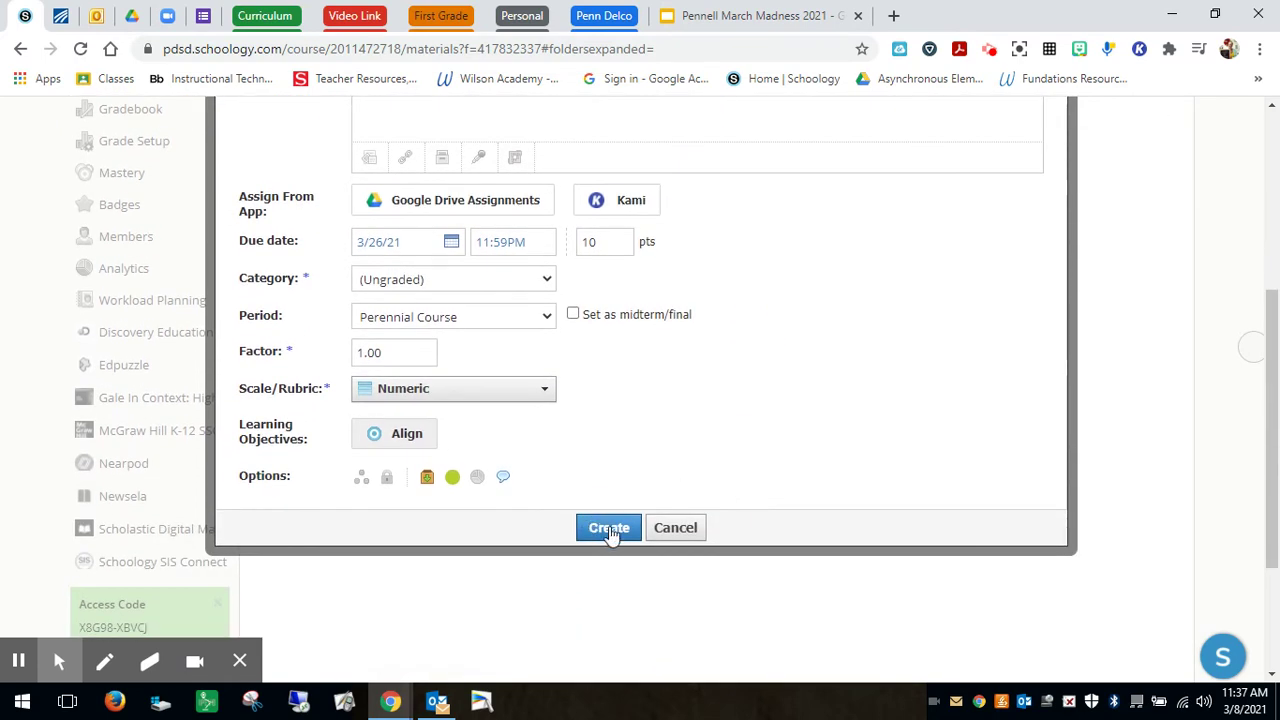
pyautogui.click(616, 201)
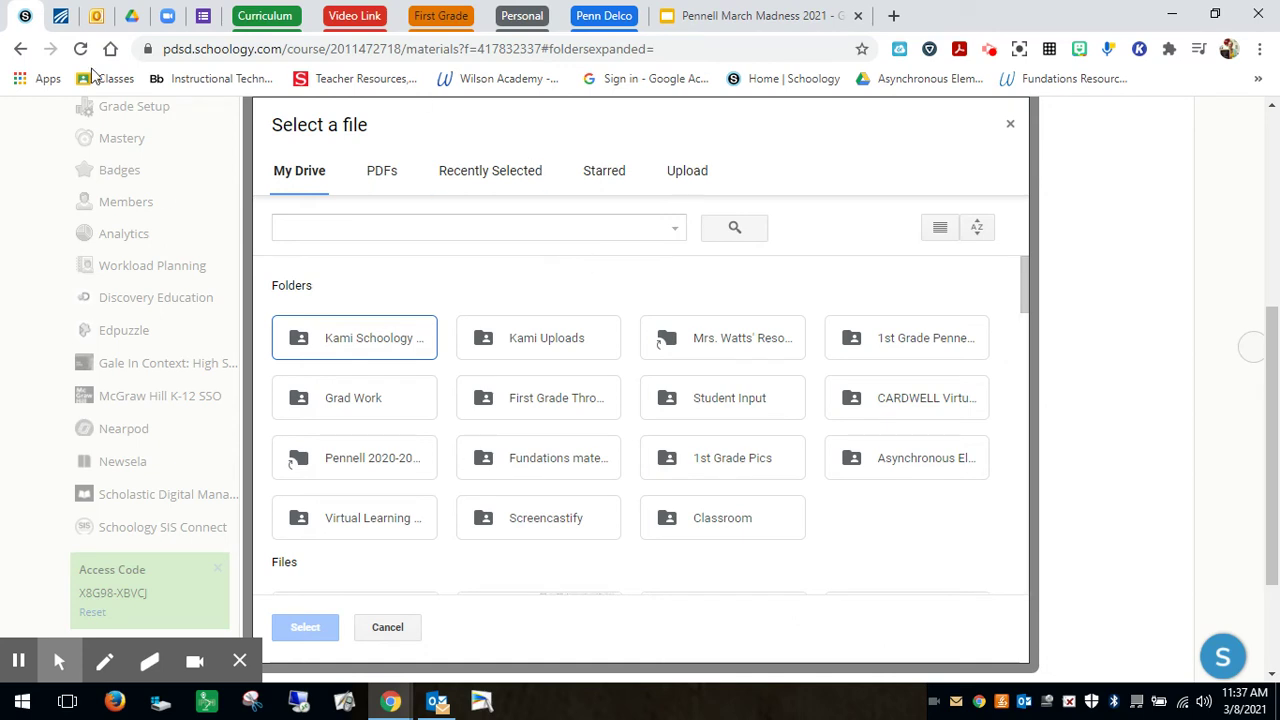
pyautogui.doubleClick(405, 338)
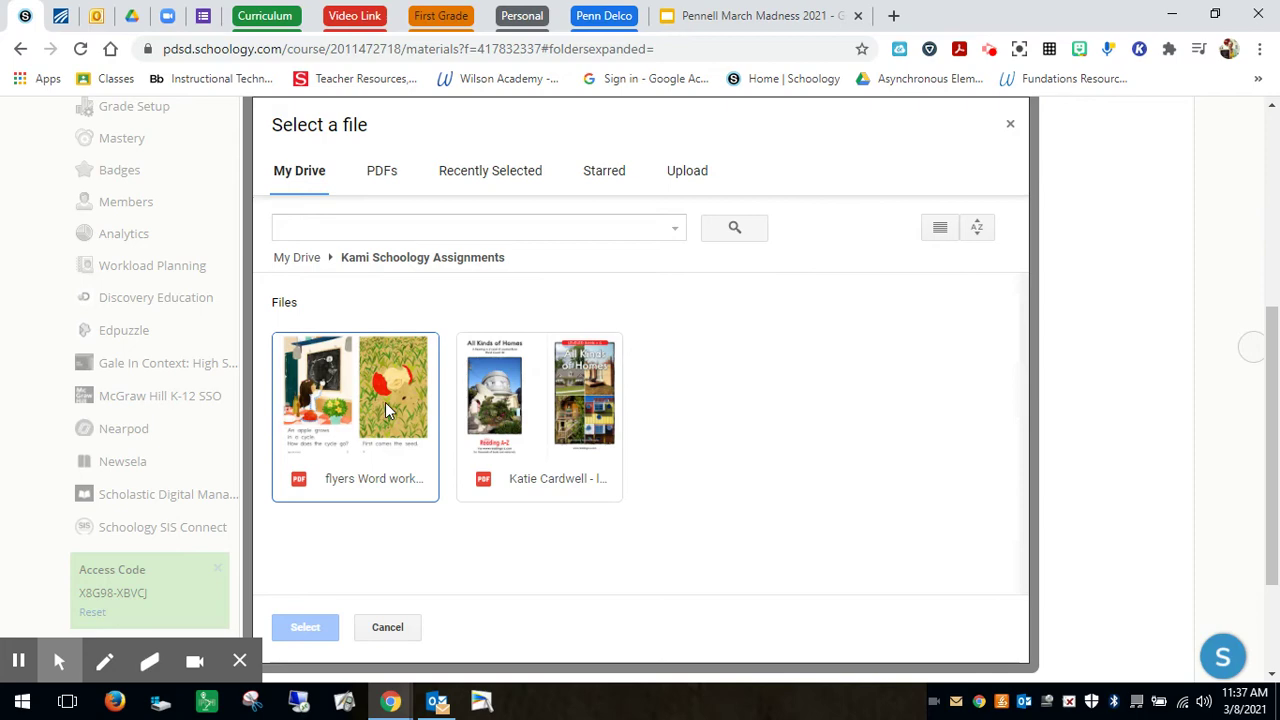
pyautogui.doubleClick(385, 415)
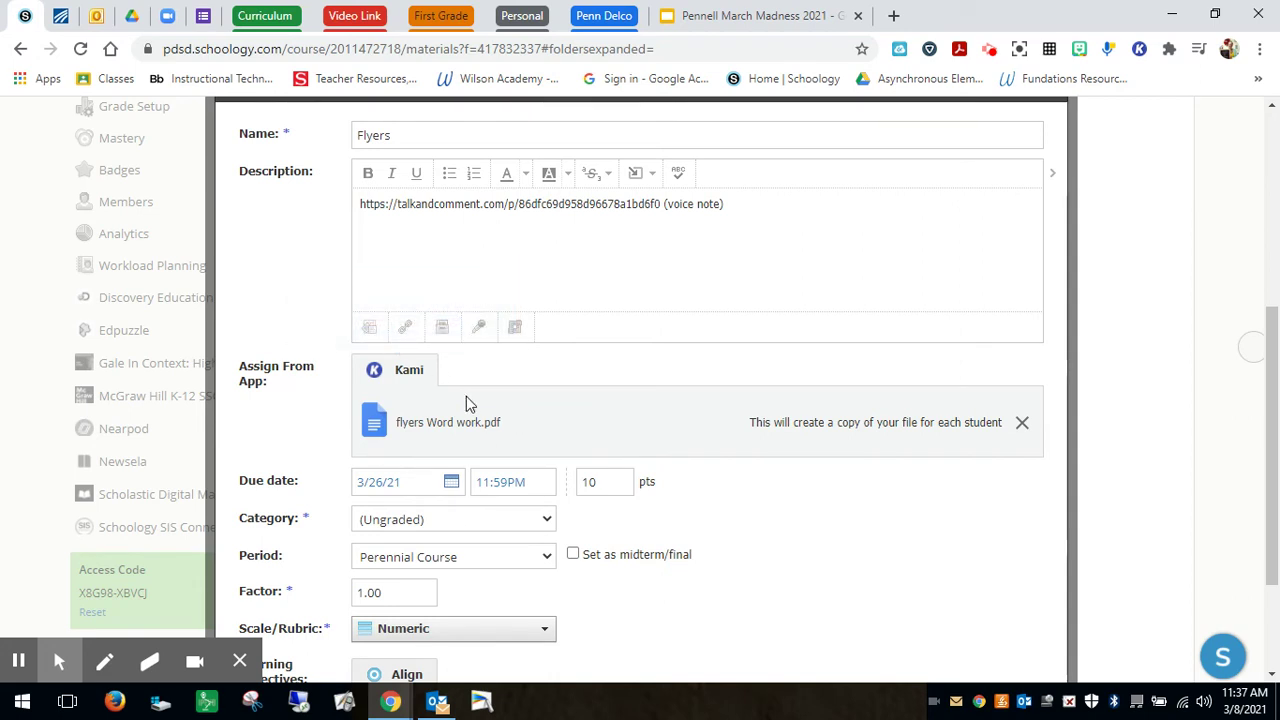
pyautogui.scroll(-2, 466, 400)
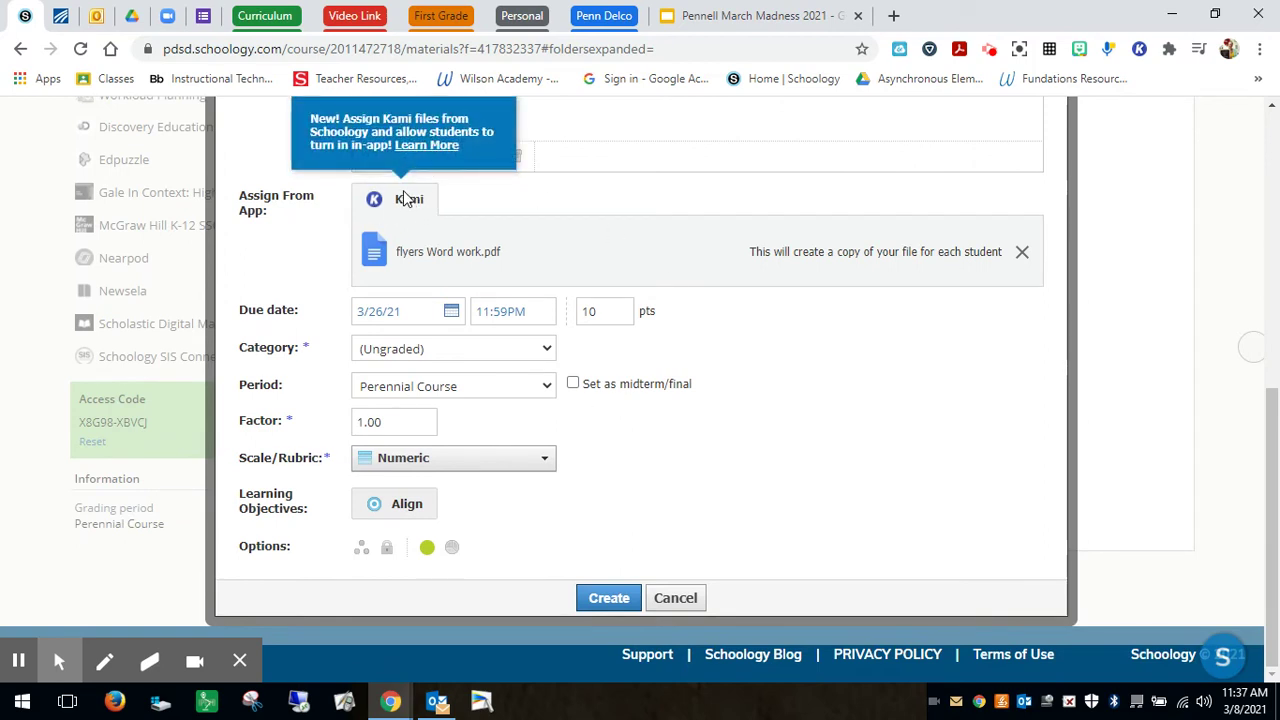
pyautogui.click(609, 599)
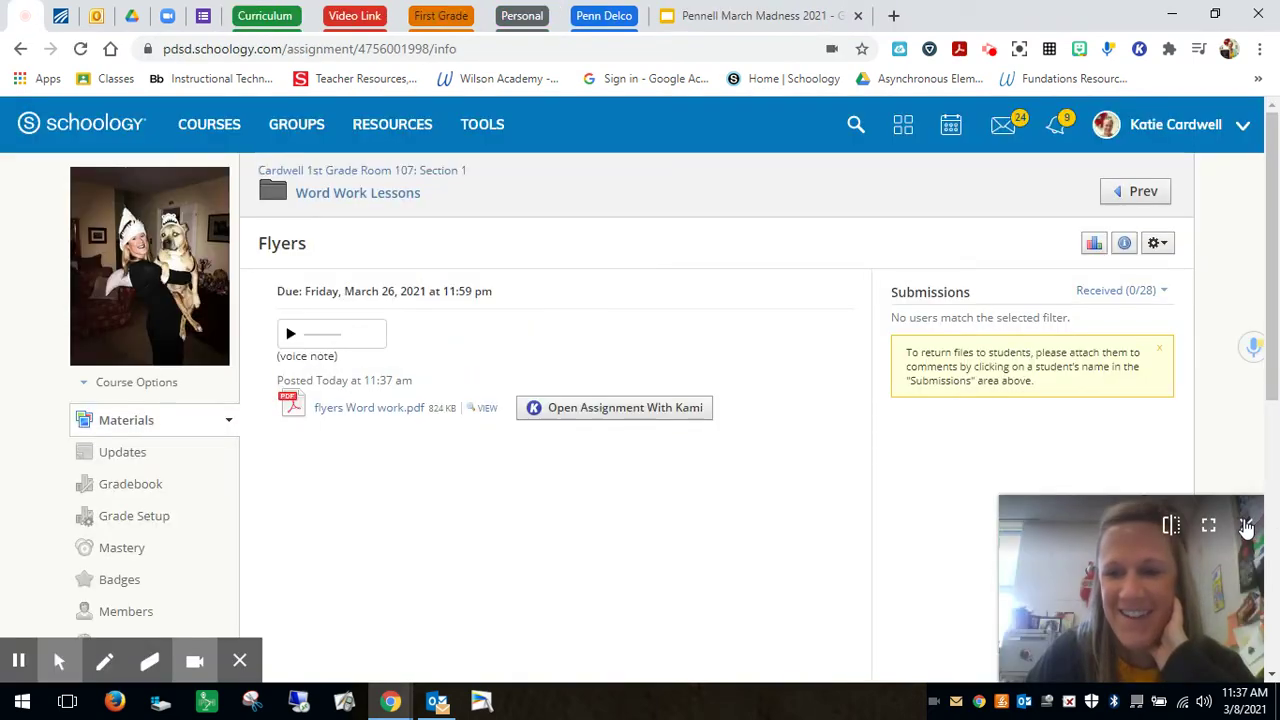
# Play the voice note on the Flyers assignment and open the assignment with Kami.
pyautogui.click(1246, 521)
pyautogui.click(290, 336)
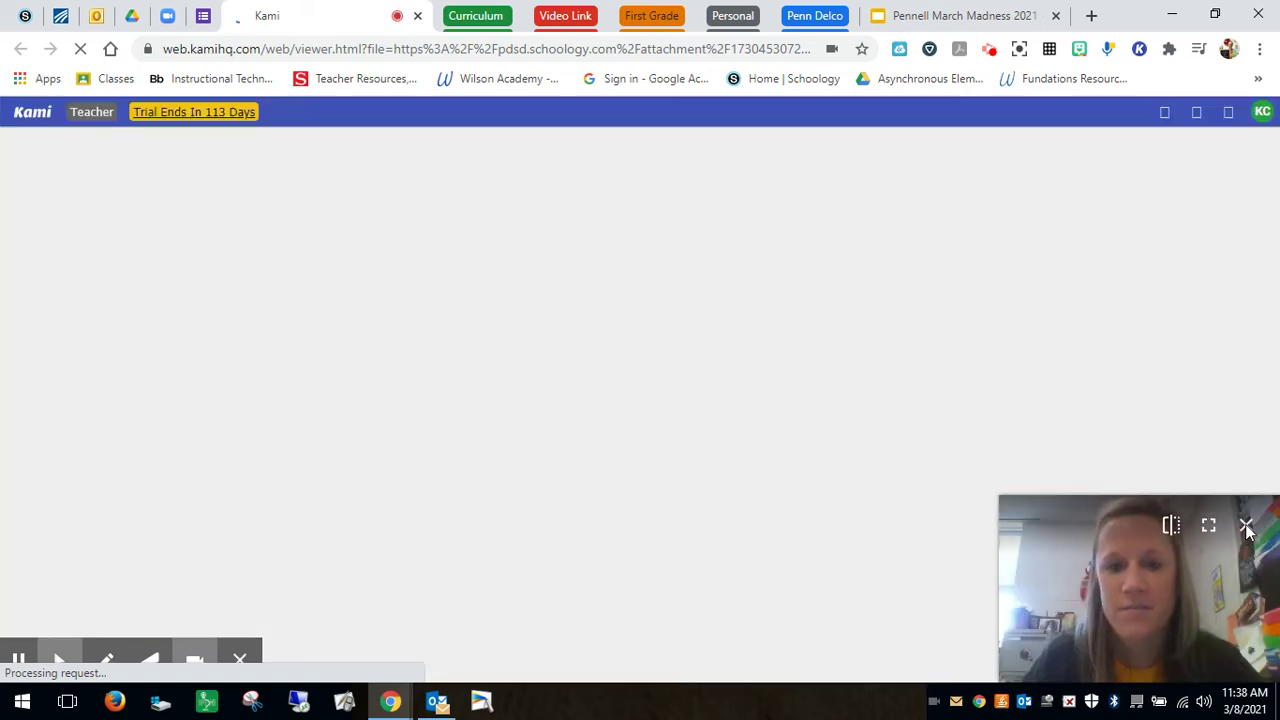
pyautogui.click(1248, 527)
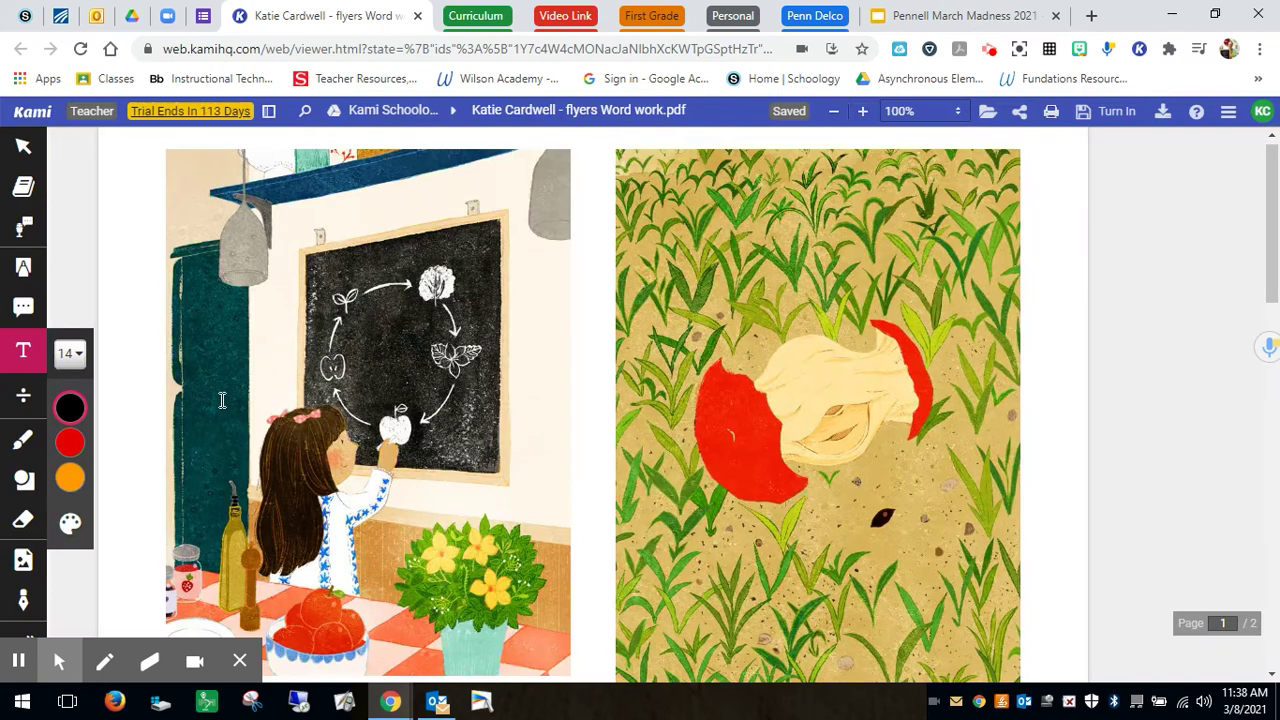
# Circle the words "in", "does", "the" and "go" on page 3 of the apple story with a green freehand drawing tool.
pyautogui.click(23, 440)
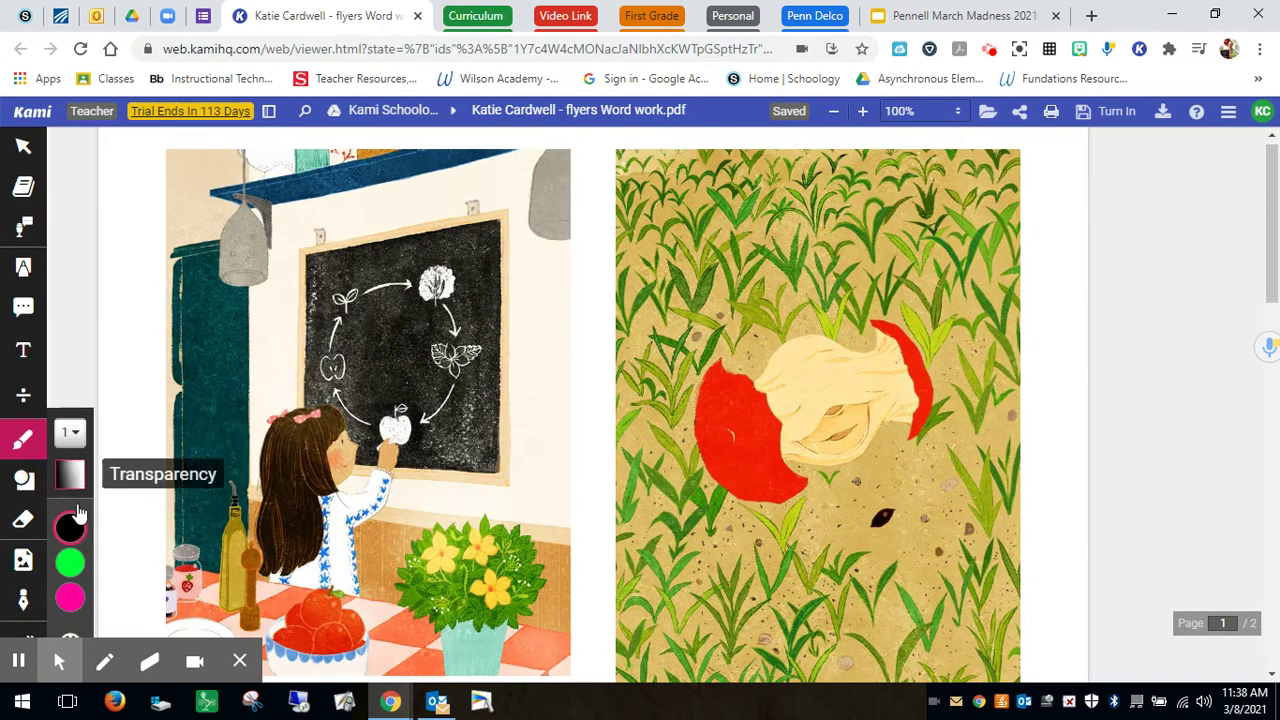
pyautogui.click(70, 563)
pyautogui.scroll(-4, 295, 470)
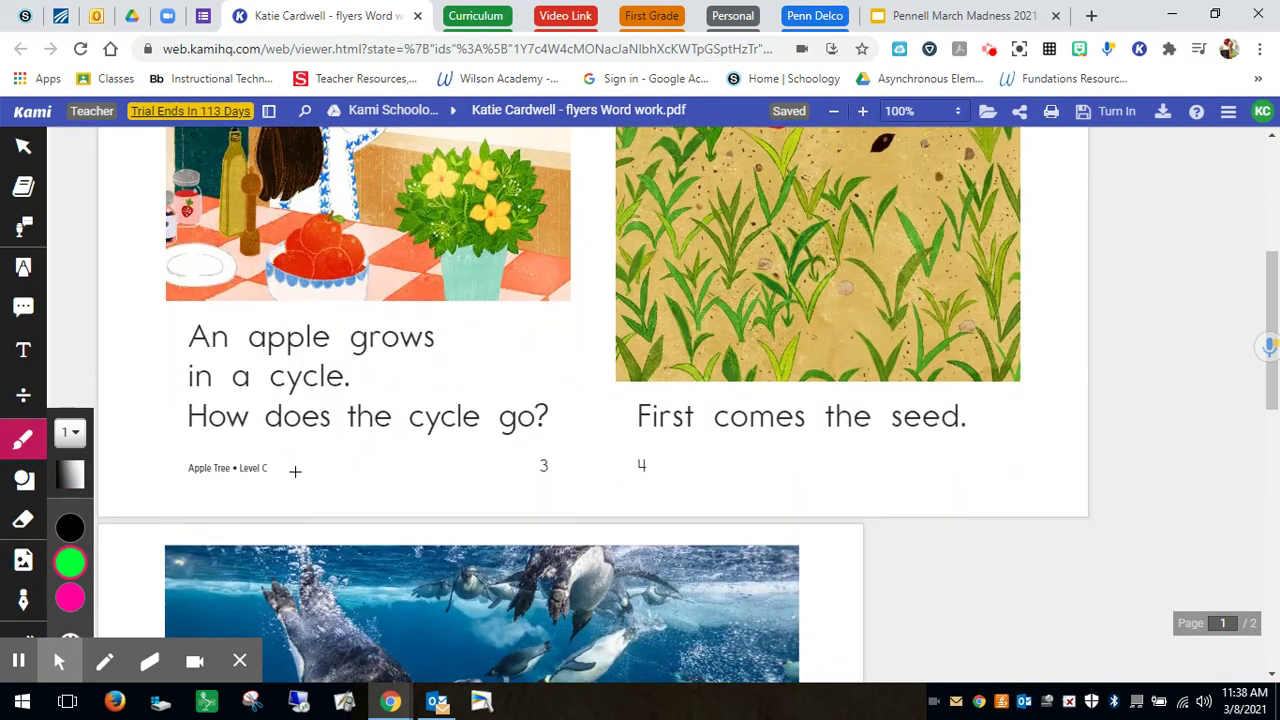
pyautogui.moveTo(226, 372)
pyautogui.mouseDown()
pyautogui.moveTo(196, 362)
pyautogui.moveTo(190, 376)
pyautogui.moveTo(220, 368)
pyautogui.mouseUp()
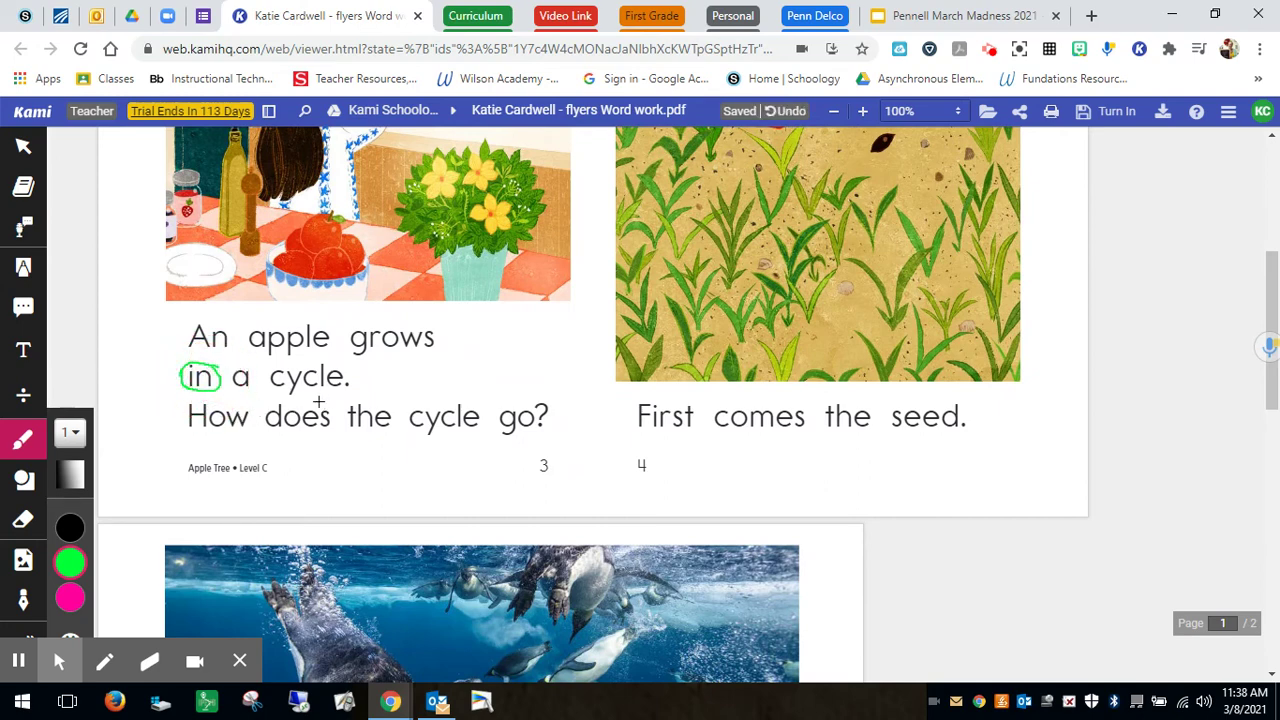
pyautogui.moveTo(318, 402)
pyautogui.mouseDown()
pyautogui.moveTo(300, 437)
pyautogui.moveTo(330, 400)
pyautogui.mouseUp()
pyautogui.moveTo(345, 398)
pyautogui.mouseDown()
pyautogui.moveTo(362, 409)
pyautogui.moveTo(337, 385)
pyautogui.moveTo(390, 394)
pyautogui.mouseUp()
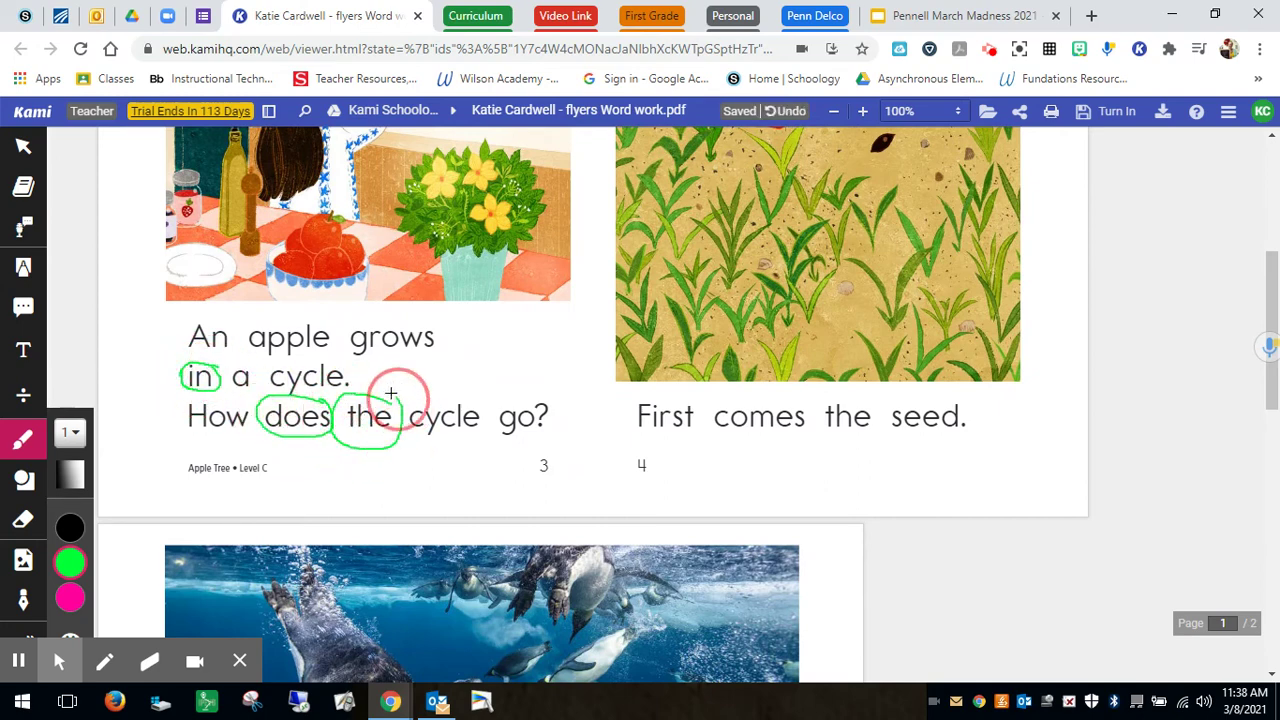
pyautogui.moveTo(540, 400)
pyautogui.mouseDown()
pyautogui.moveTo(506, 410)
pyautogui.moveTo(557, 414)
pyautogui.moveTo(542, 400)
pyautogui.mouseUp()
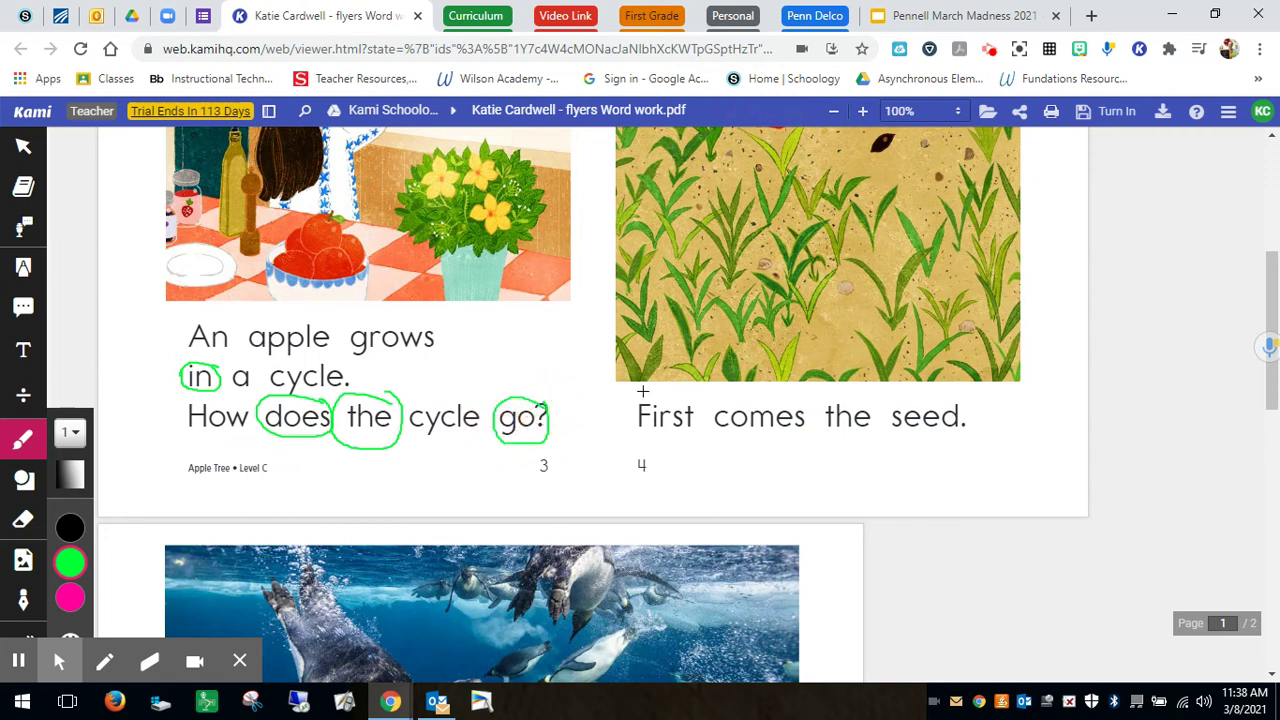
# Circle "the" and "comes" in "First comes the seed." and "All" in "All penguins swim well." in green.
pyautogui.moveTo(847, 396)
pyautogui.mouseDown()
pyautogui.moveTo(806, 410)
pyautogui.moveTo(886, 432)
pyautogui.moveTo(850, 395)
pyautogui.mouseUp()
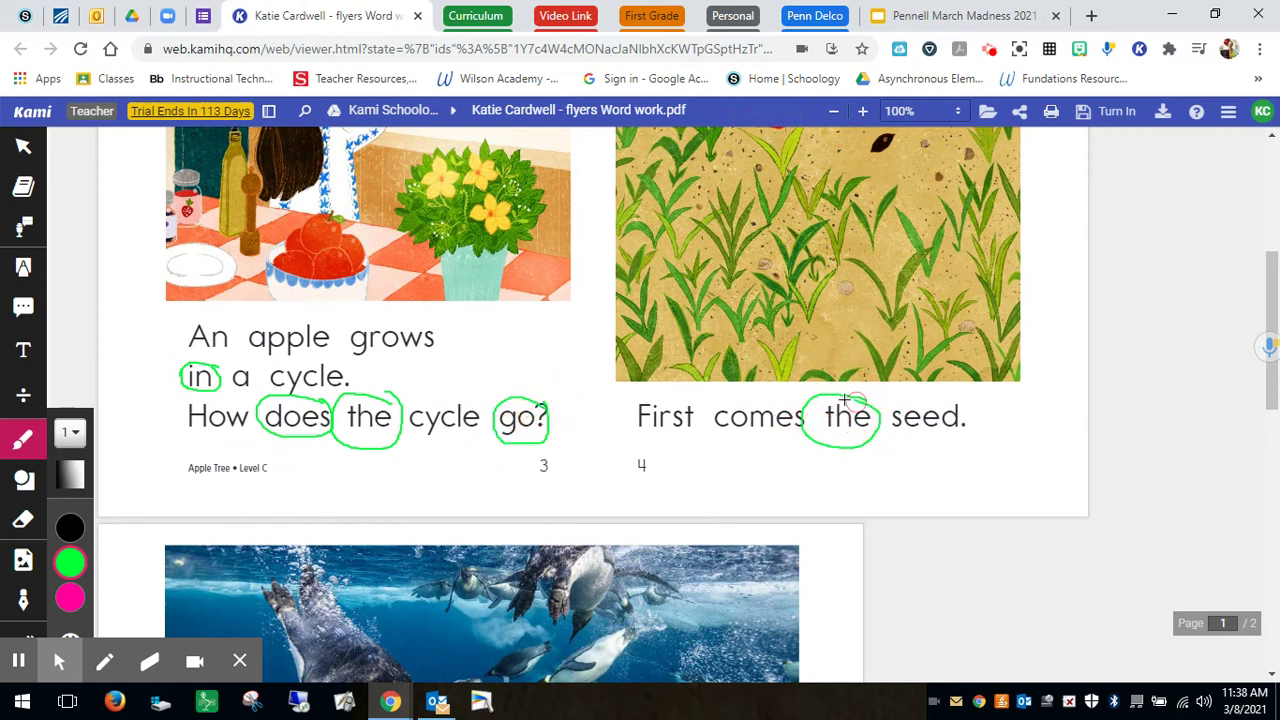
pyautogui.scroll(-1, 776, 425)
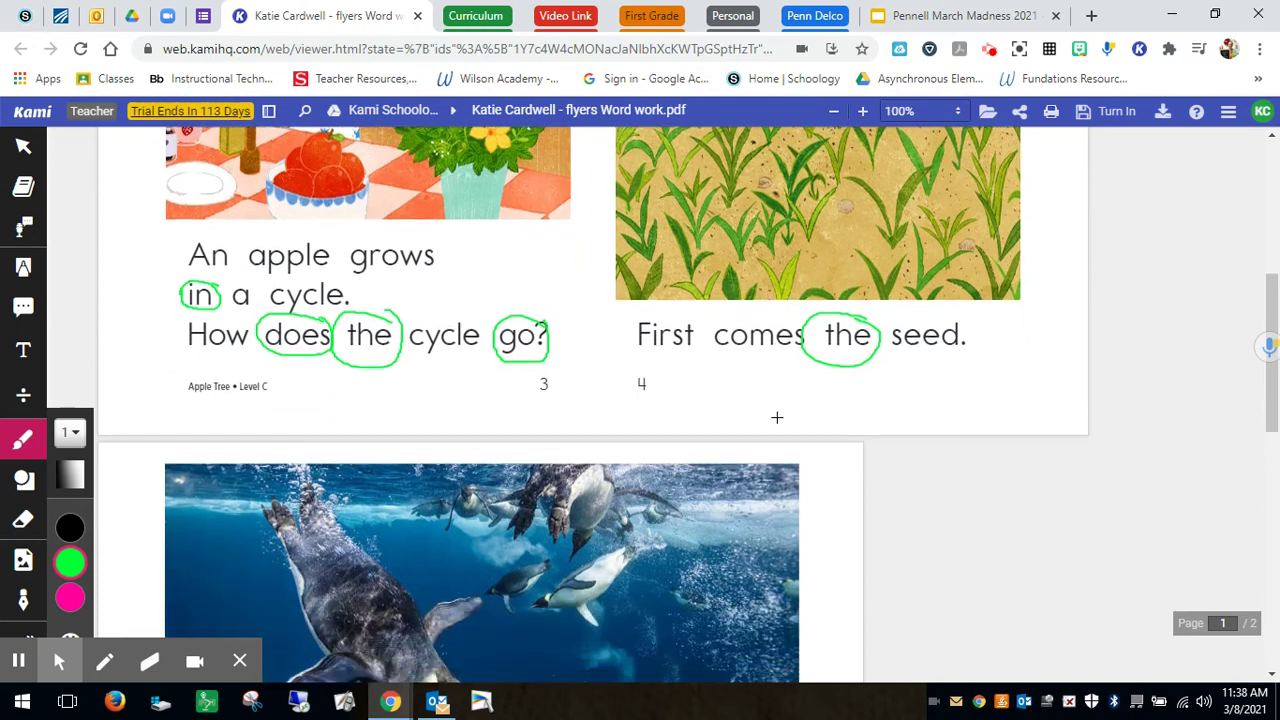
pyautogui.moveTo(820, 318)
pyautogui.mouseDown()
pyautogui.moveTo(688, 349)
pyautogui.moveTo(806, 322)
pyautogui.mouseUp()
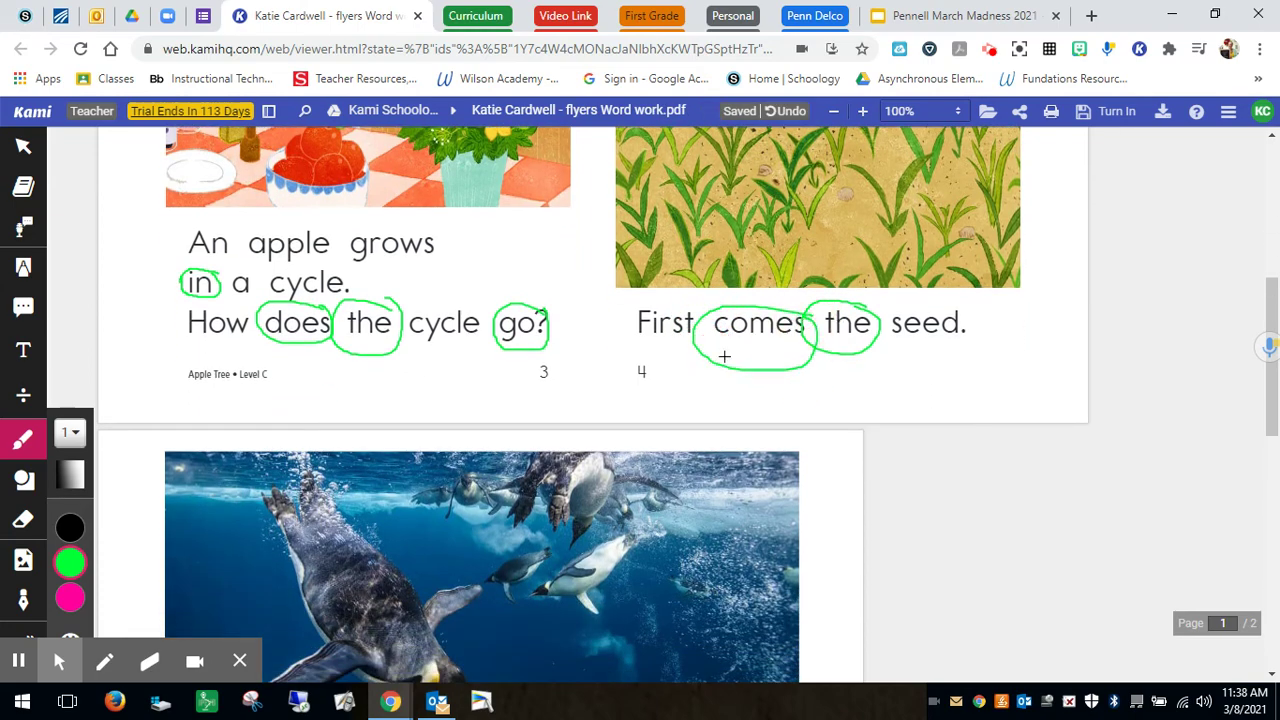
pyautogui.scroll(-7, 600, 403)
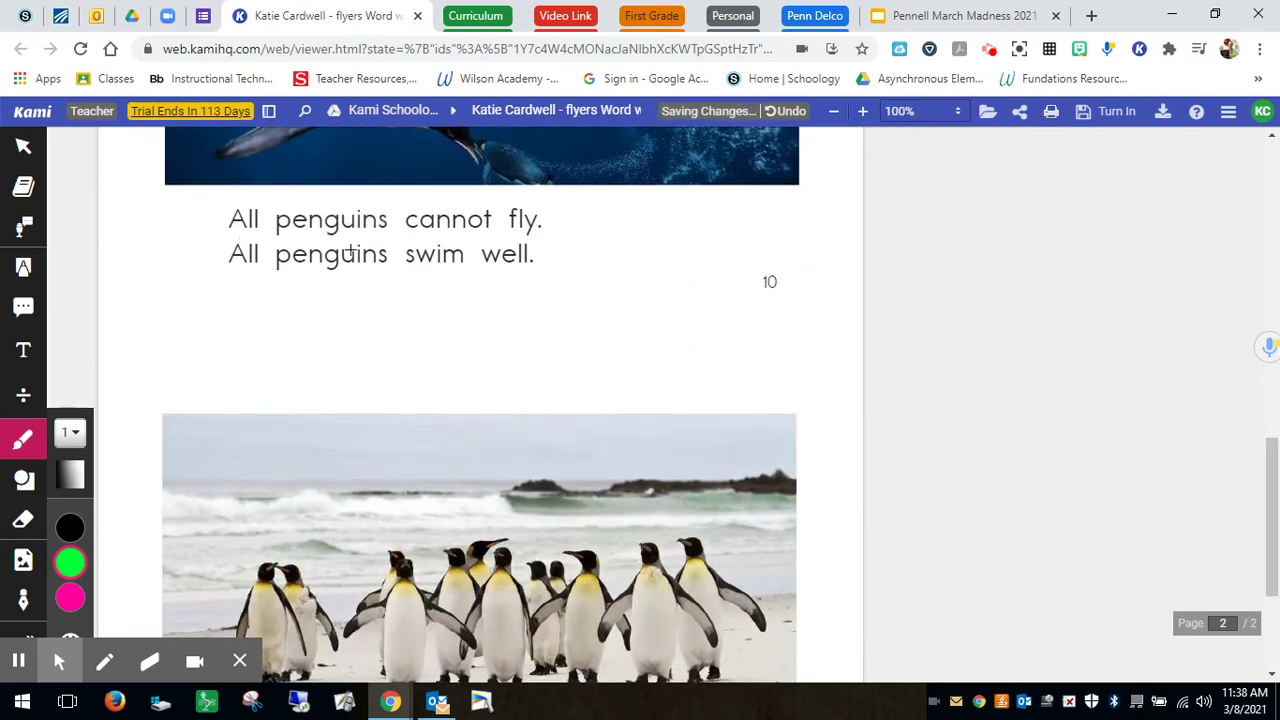
pyautogui.moveTo(277, 240)
pyautogui.mouseDown()
pyautogui.moveTo(236, 240)
pyautogui.moveTo(261, 278)
pyautogui.moveTo(275, 250)
pyautogui.mouseUp()
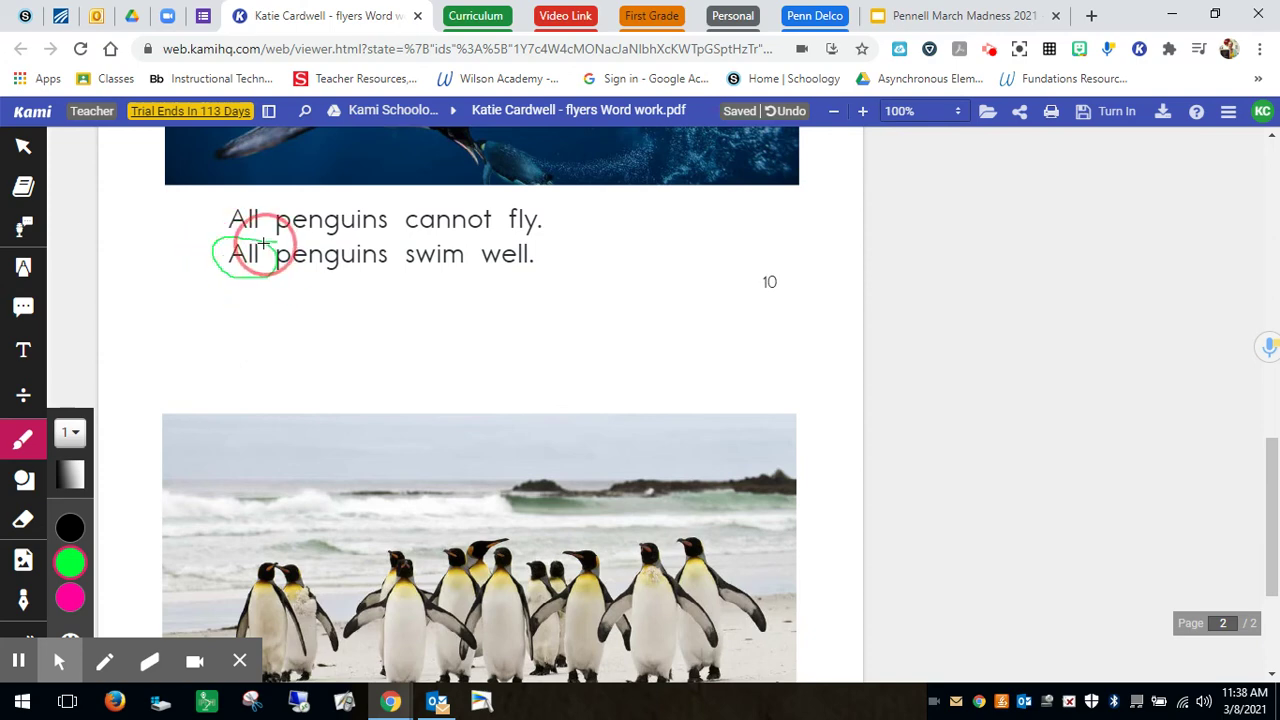
# Try to turn in the marked-up Flyers PDF from Kami and dismiss the resulting message.
pyautogui.click(1117, 116)
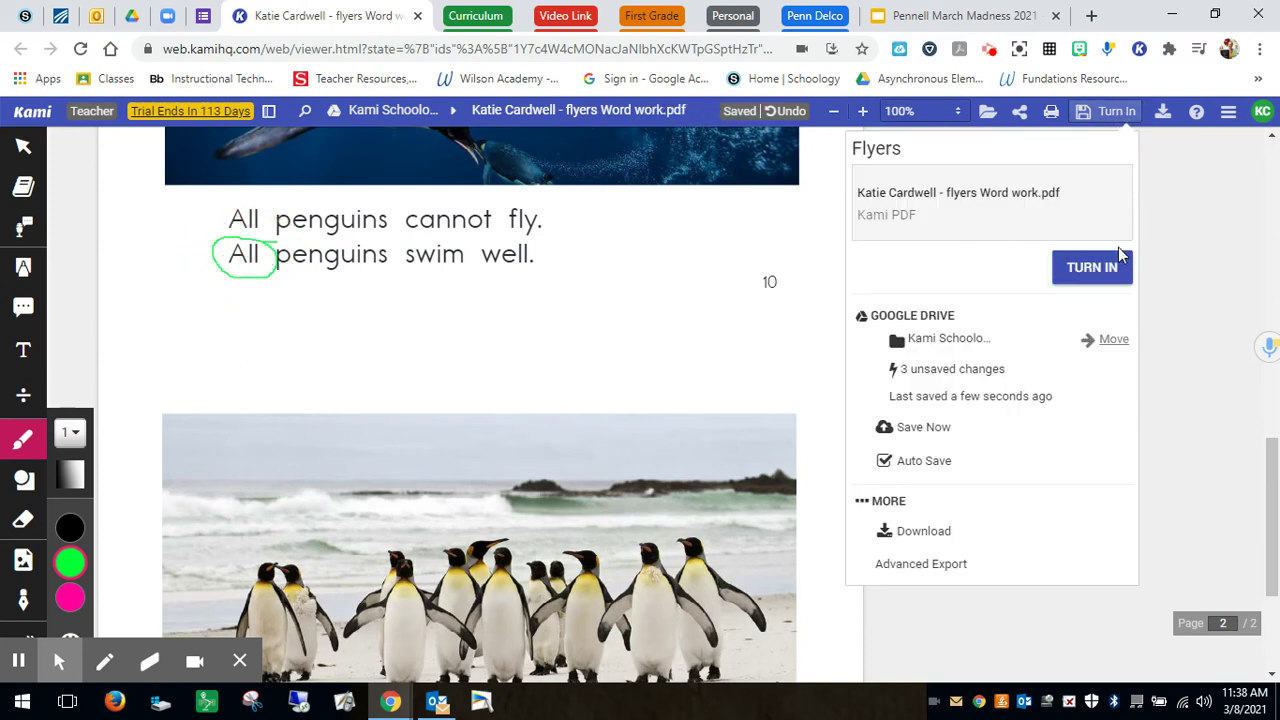
pyautogui.click(1117, 270)
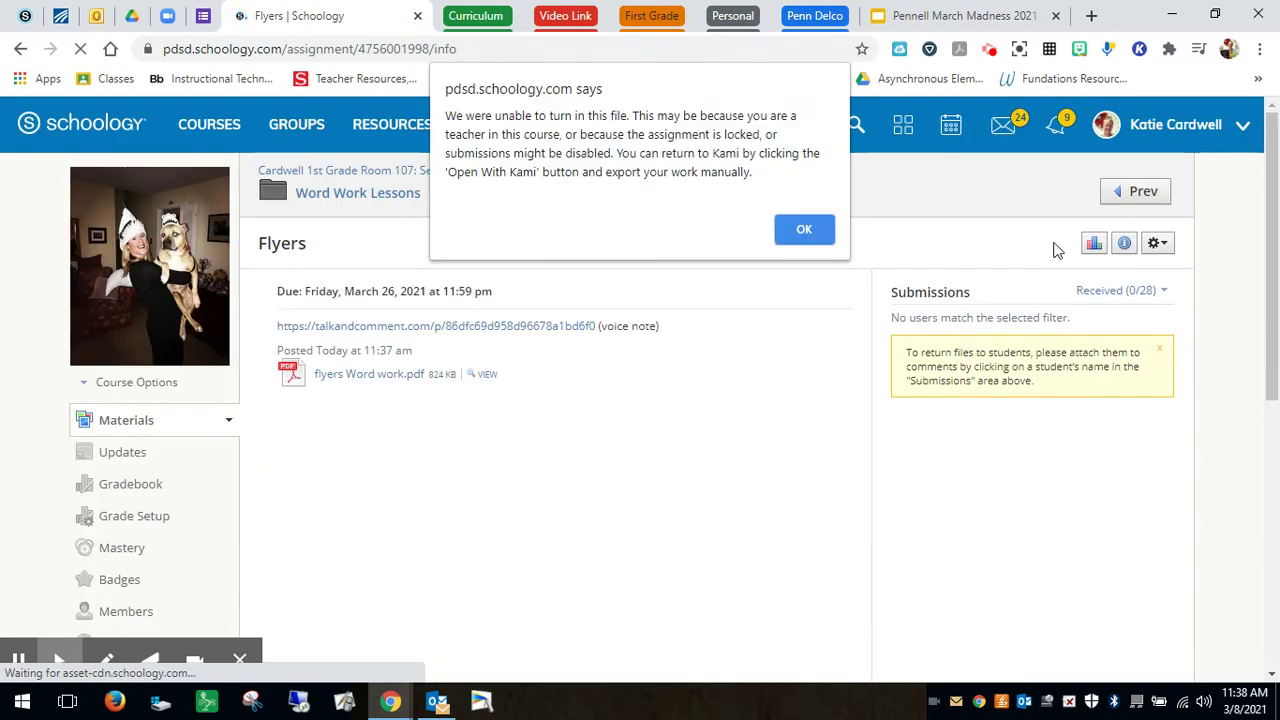
pyautogui.click(804, 230)
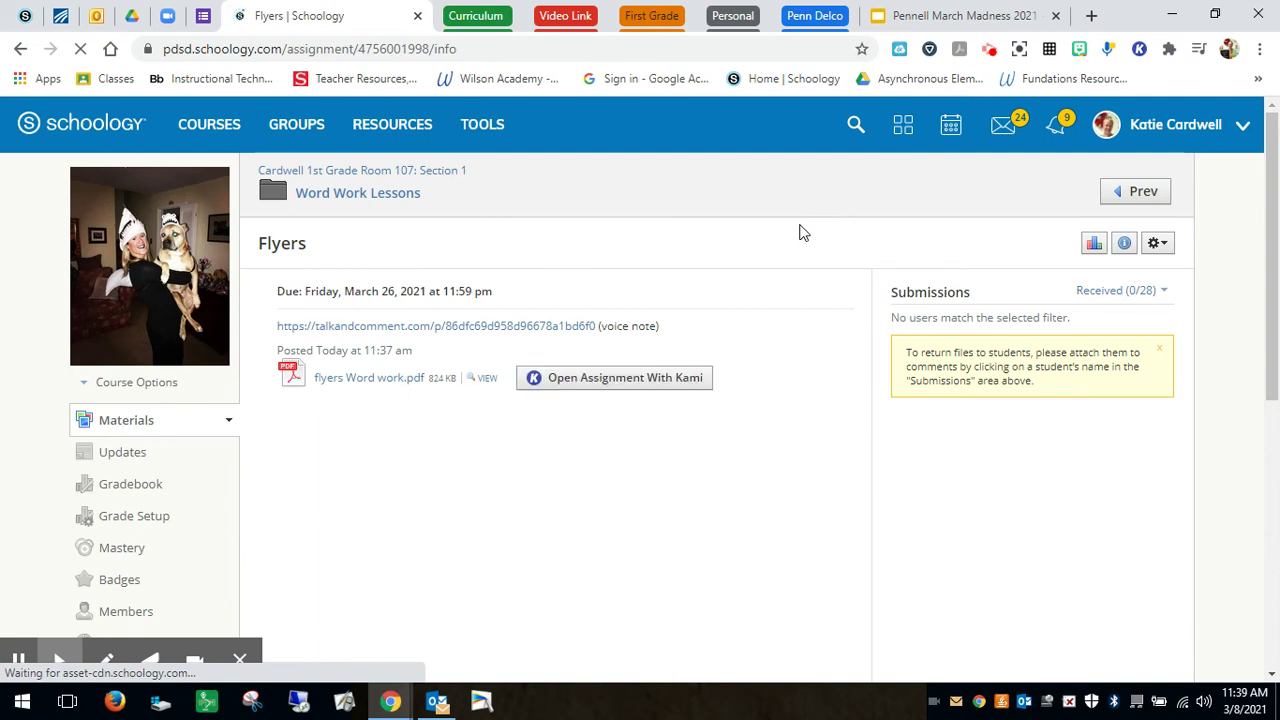